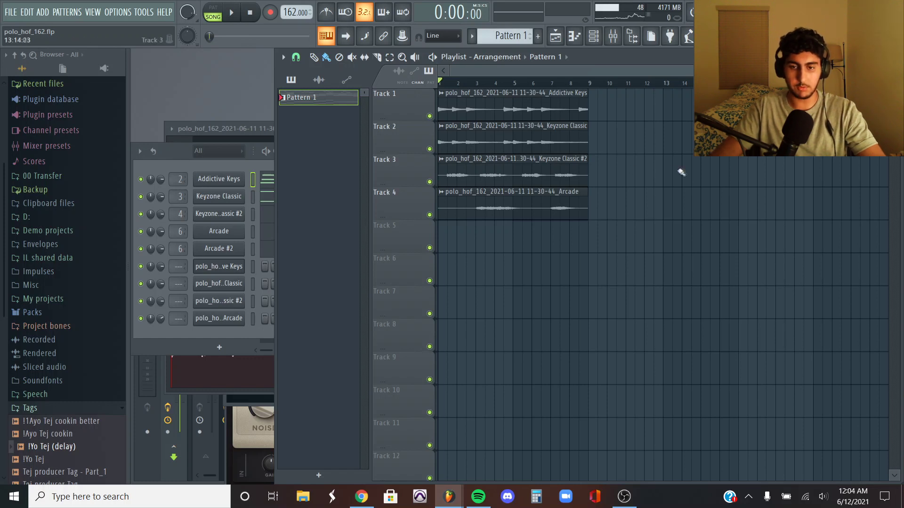
- Open the channel rack, show the Addictive Keys instrument, and bring the rack back in front
key(F6)
click(229, 183)
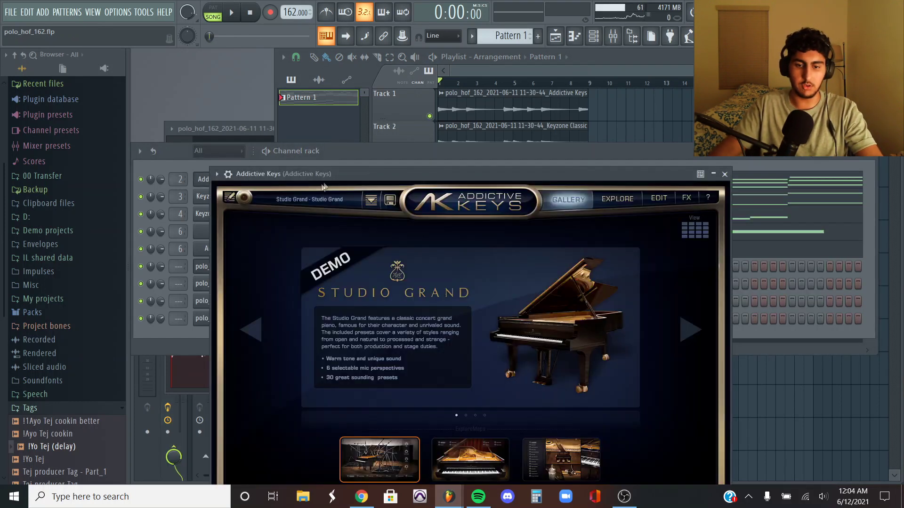
click(176, 157)
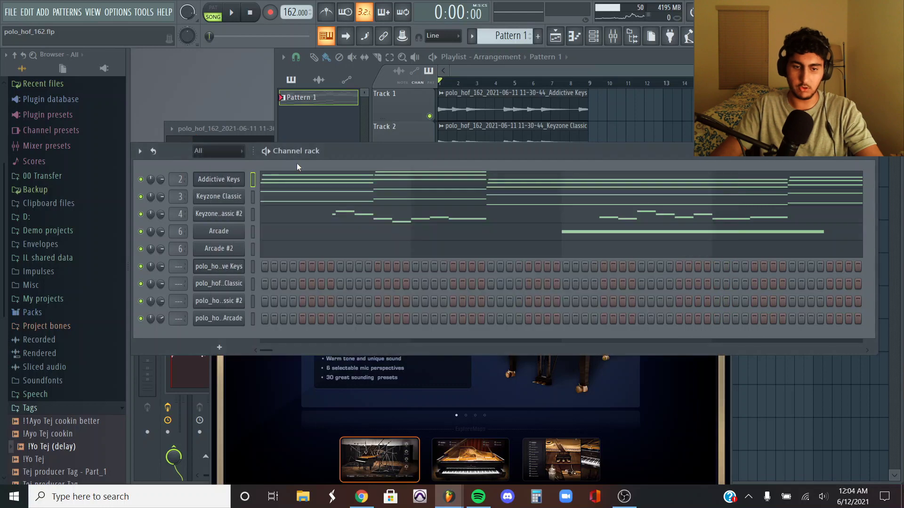
- Open the Addictive Keys notes in the piano roll and play the chord pattern
click(348, 195)
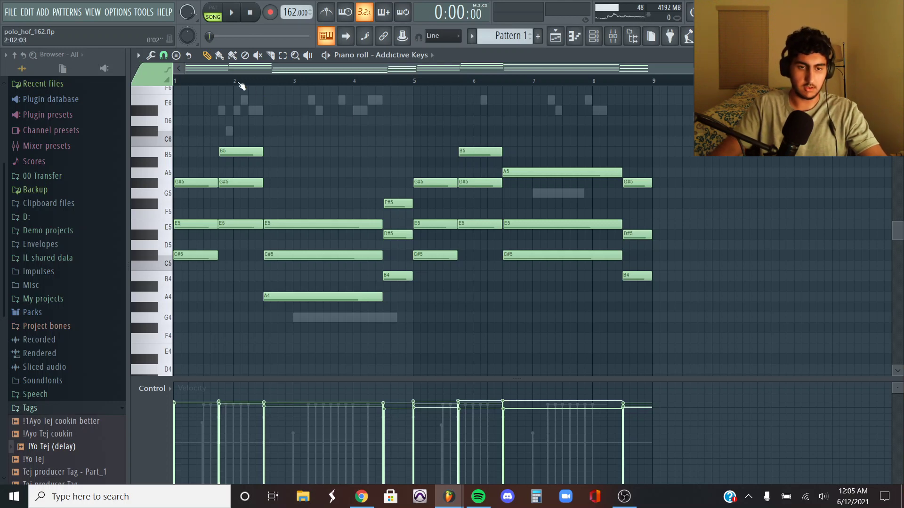
key(space)
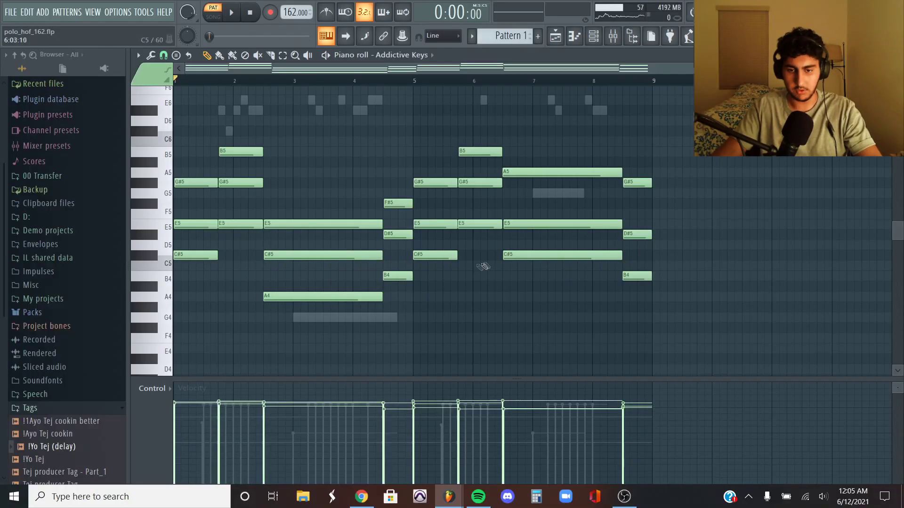
drag(733, 330, 443, 138)
ctrl+click(670, 212)
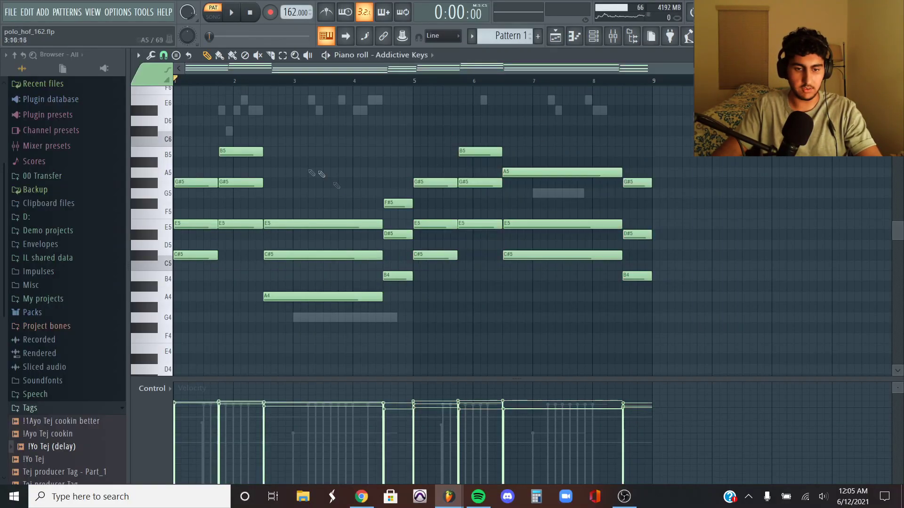
- Single out the A4, A5, F#5 and last G#5 notes in the Addictive Keys chords, and close the piano roll
click(325, 298)
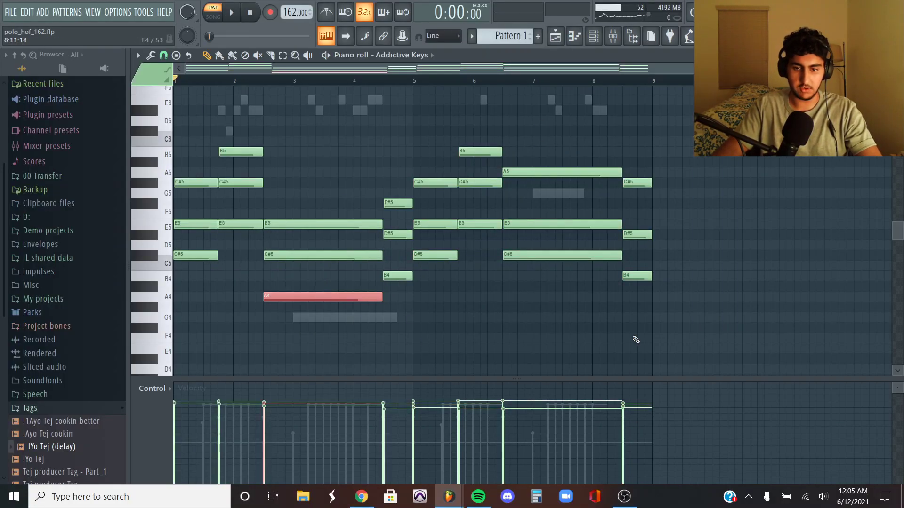
click(582, 173)
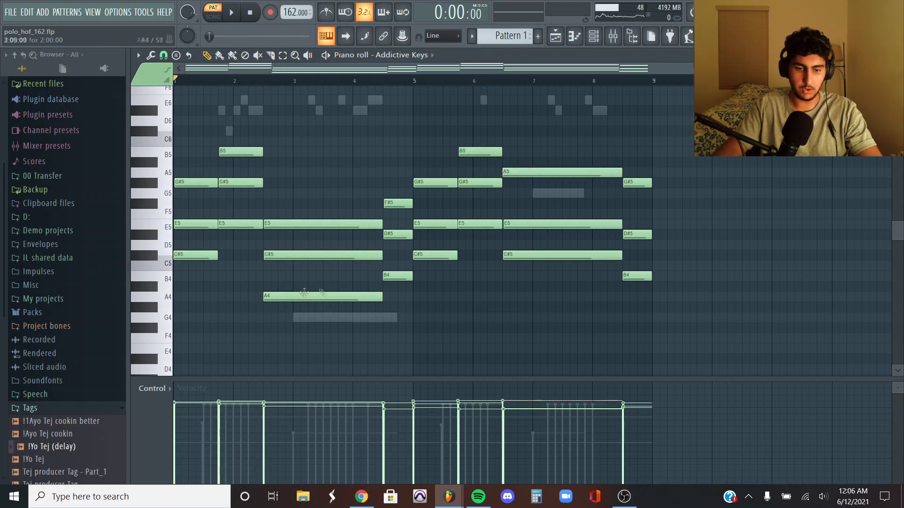
click(397, 203)
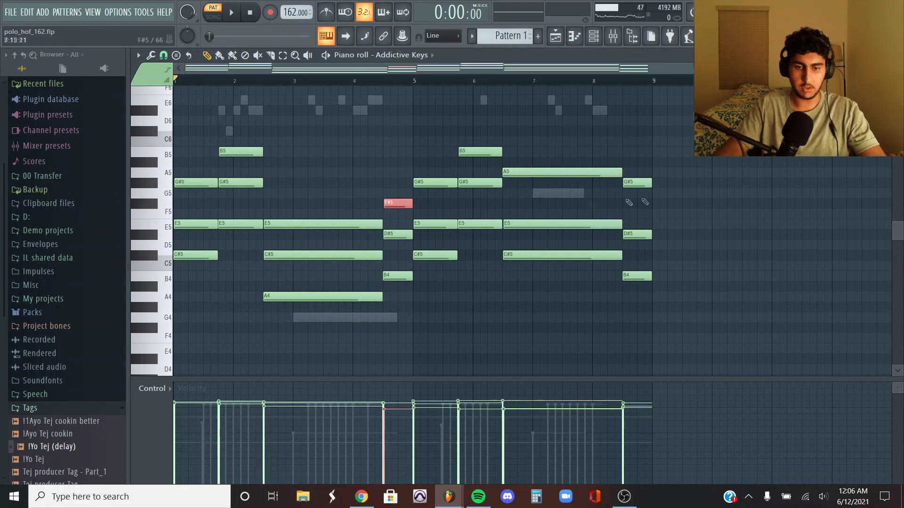
click(637, 183)
click(896, 55)
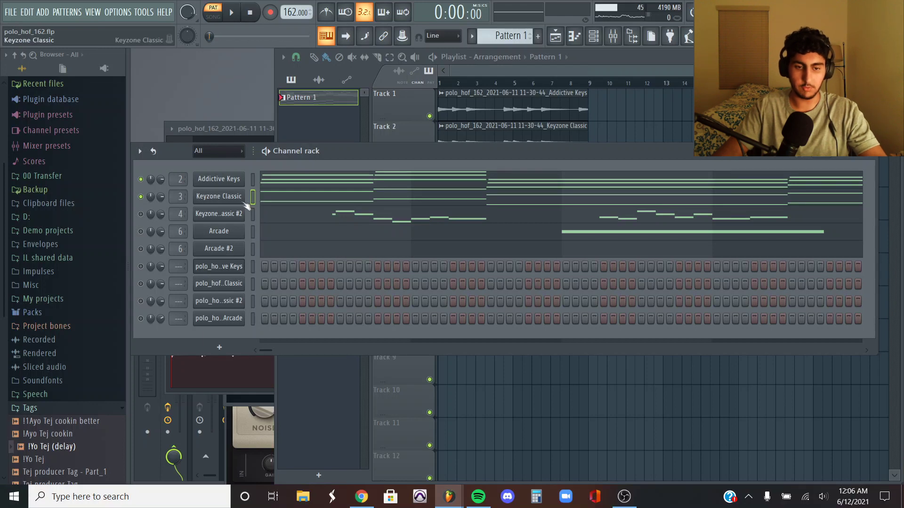
- Show the Keyzone Classic instrument and open its low notes in the piano roll
click(394, 194)
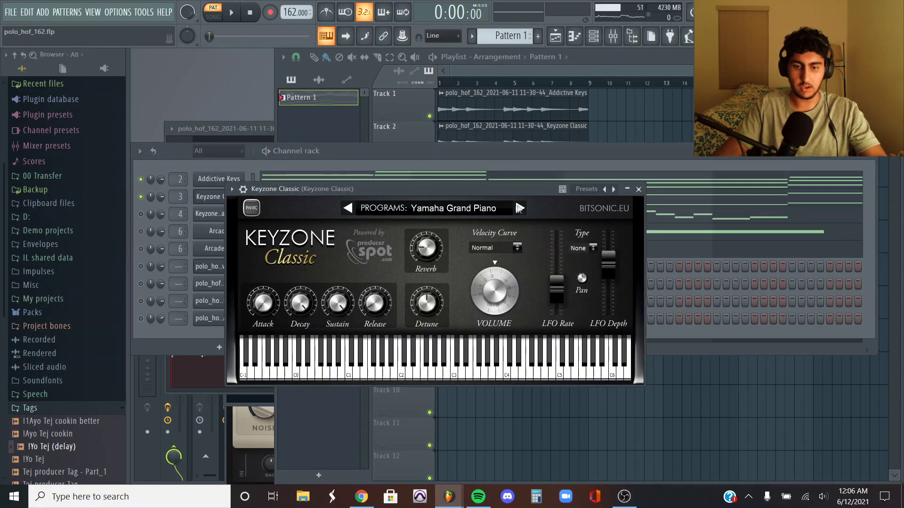
click(499, 159)
click(361, 202)
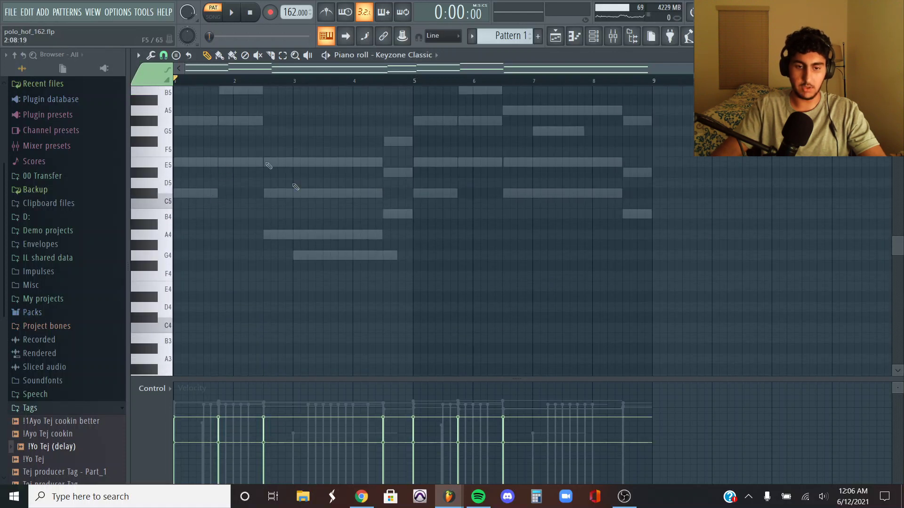
scroll(529, 210, down, 11)
scroll(529, 208, up, 3)
scroll(560, 206, down, 2)
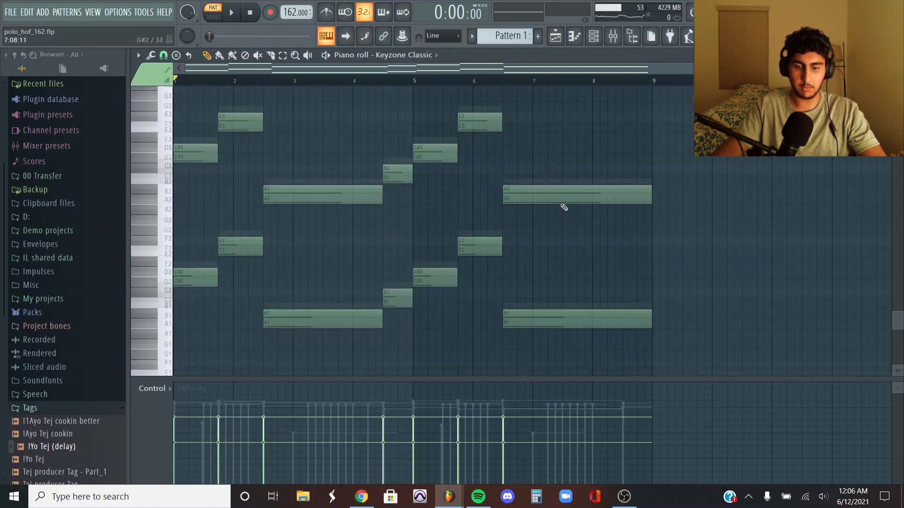
scroll(539, 141, up, 1)
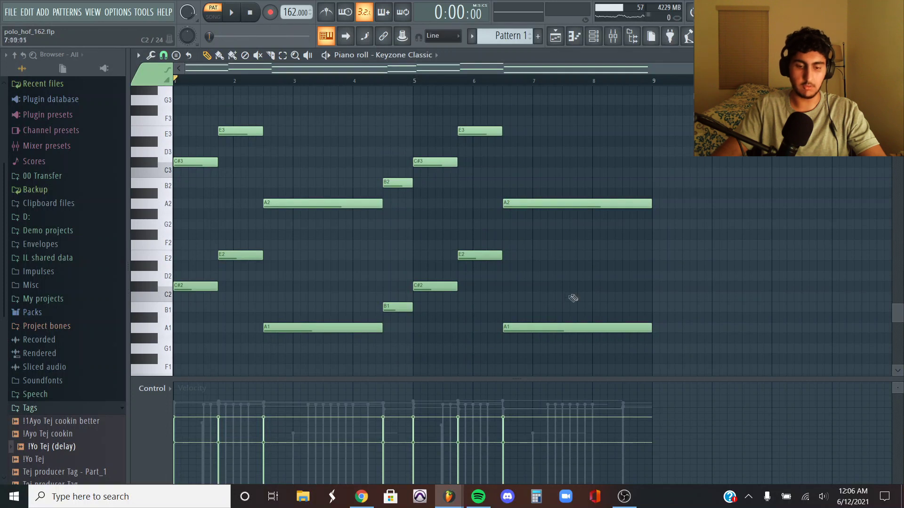
- Highlight the lower-octave row of Keyzone Classic notes, clear the selection, and play the pattern
drag(654, 352, 175, 245)
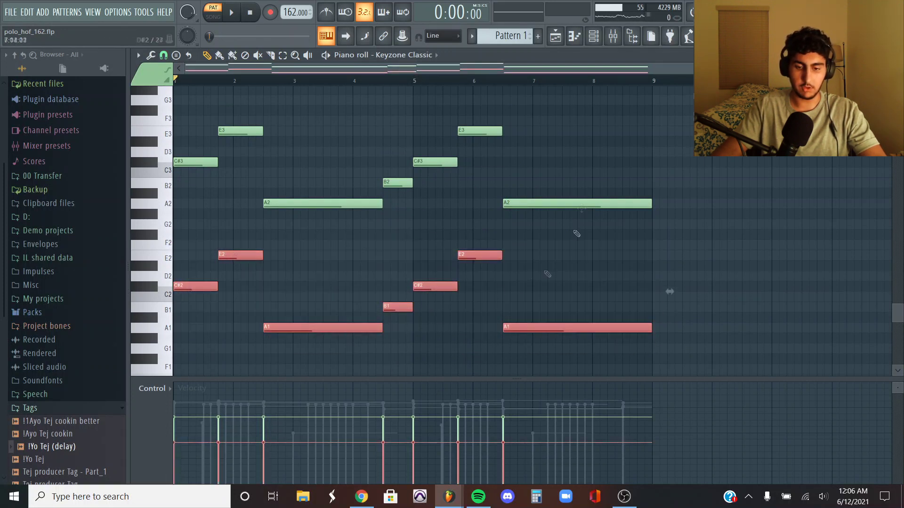
click(609, 265)
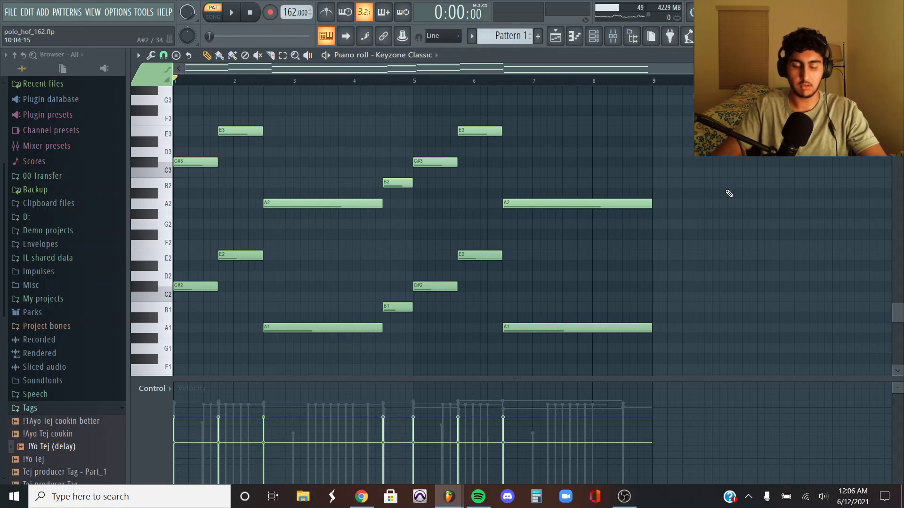
key(space)
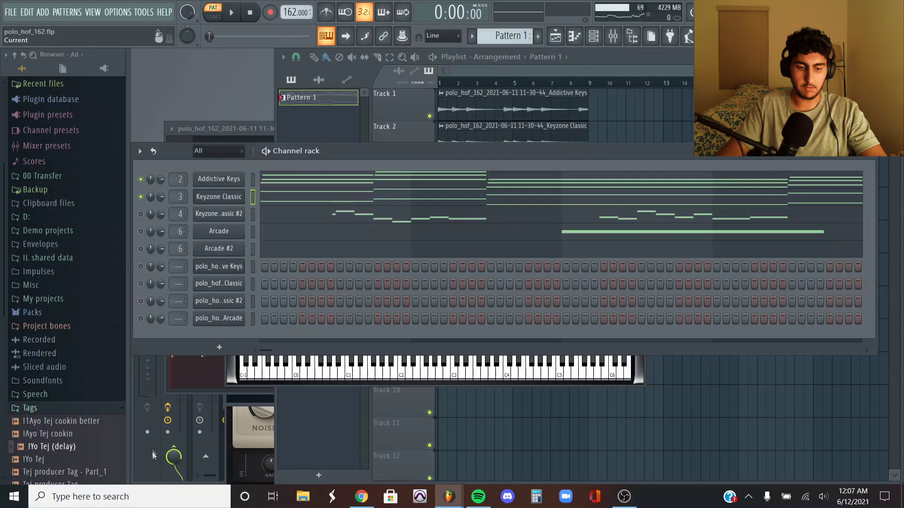
- Solo the Addictive Keys mixer track and inspect its RC-20 Retro Color and Fruity parametric EQ 2 effects
key(F9)
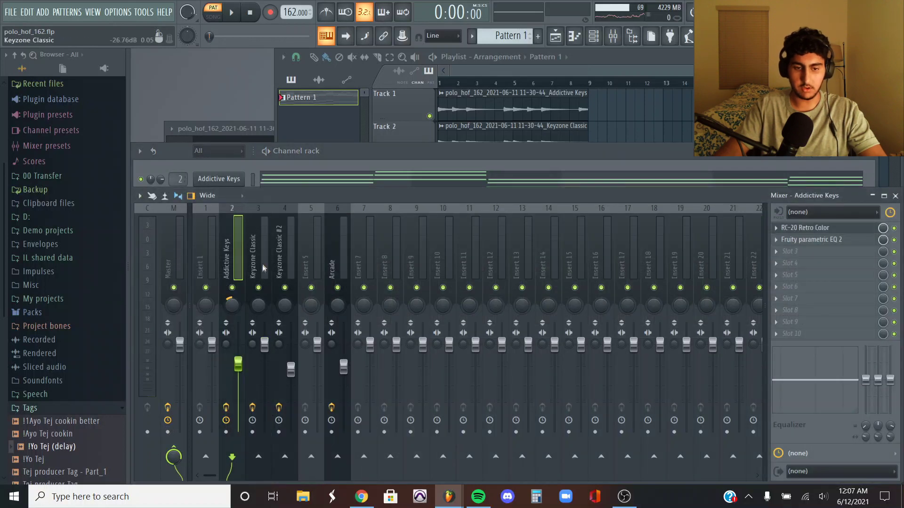
right_click(232, 288)
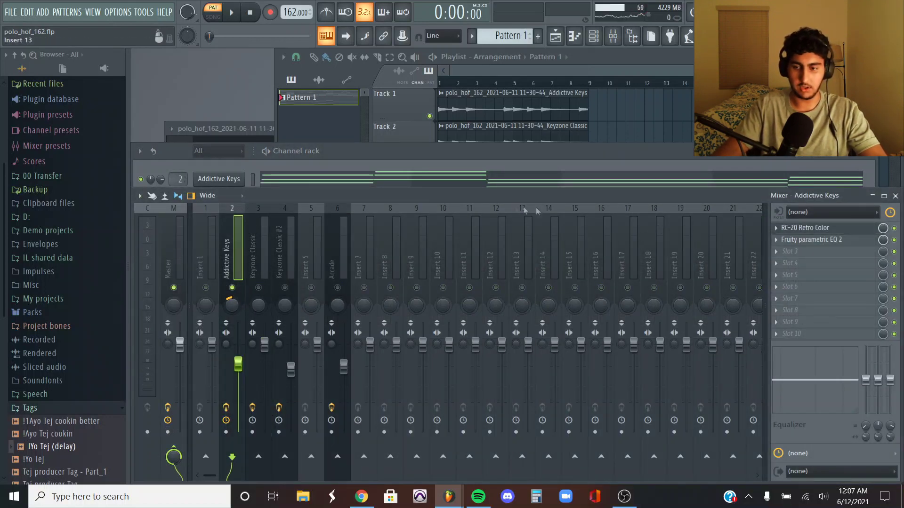
click(819, 227)
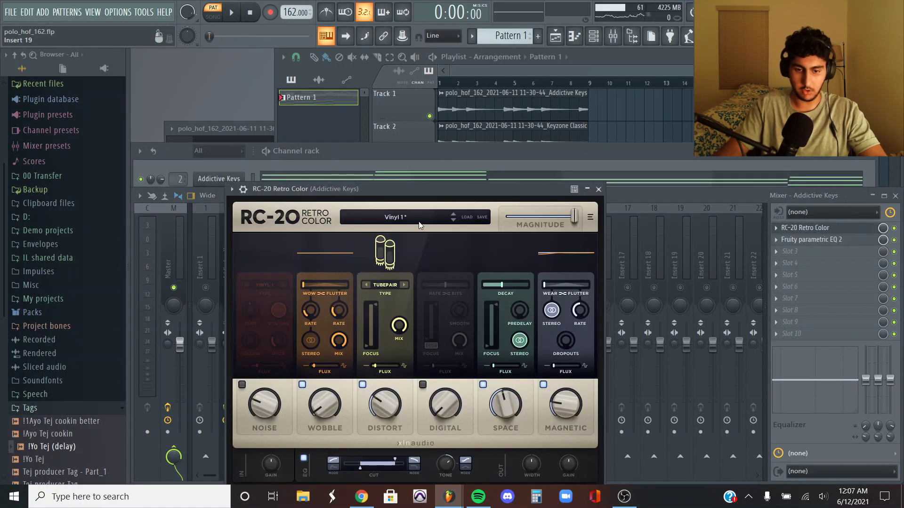
drag(447, 194, 441, 164)
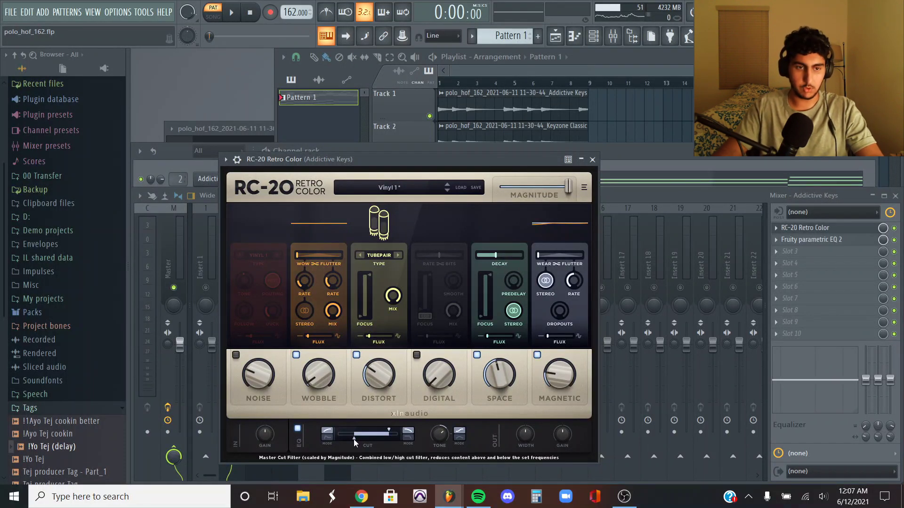
click(592, 160)
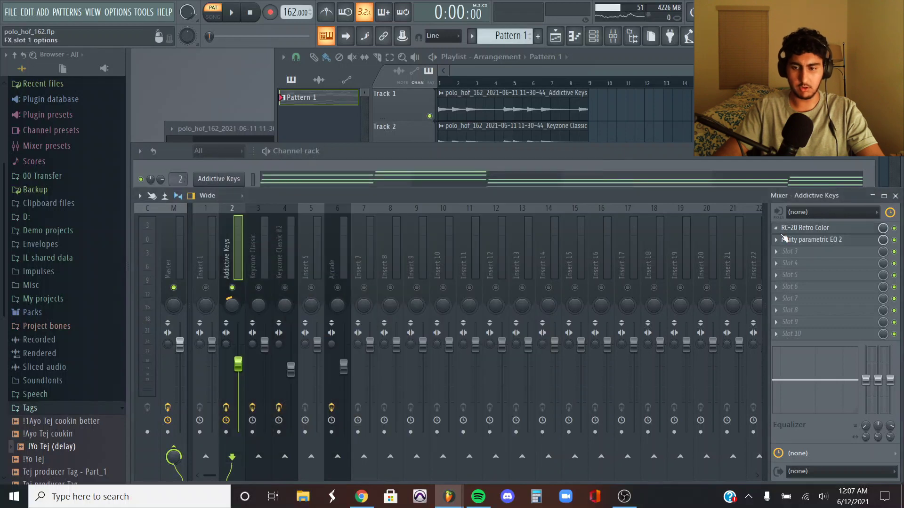
click(811, 240)
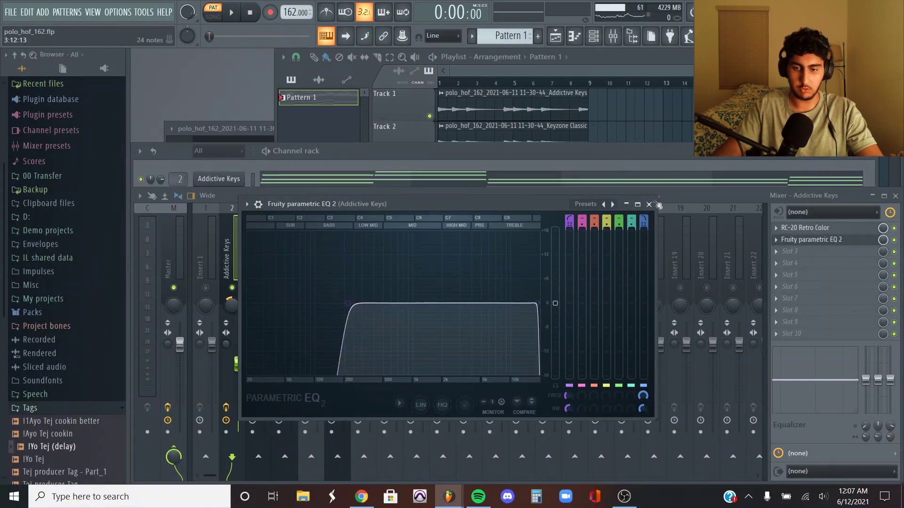
click(648, 205)
- Solo the Keyzone Classic mixer track and inspect its Fruity parametric EQ 2 curve
click(258, 238)
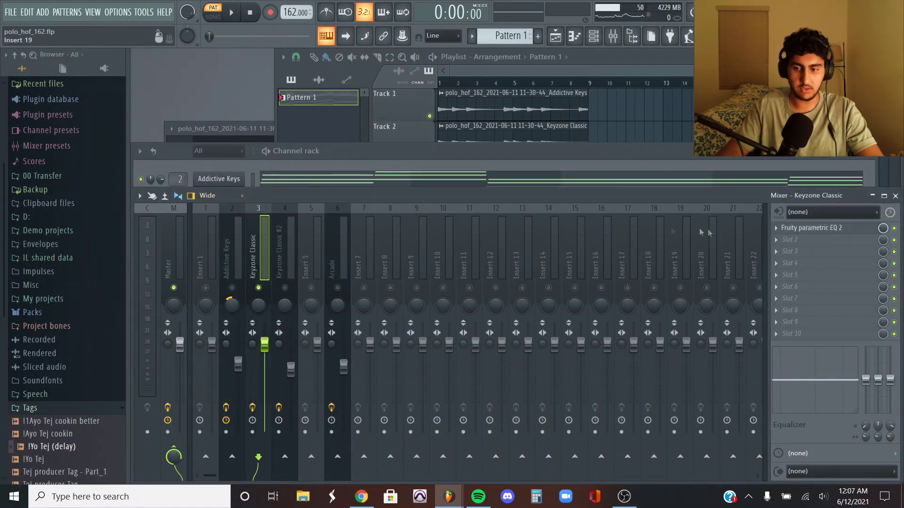
click(834, 228)
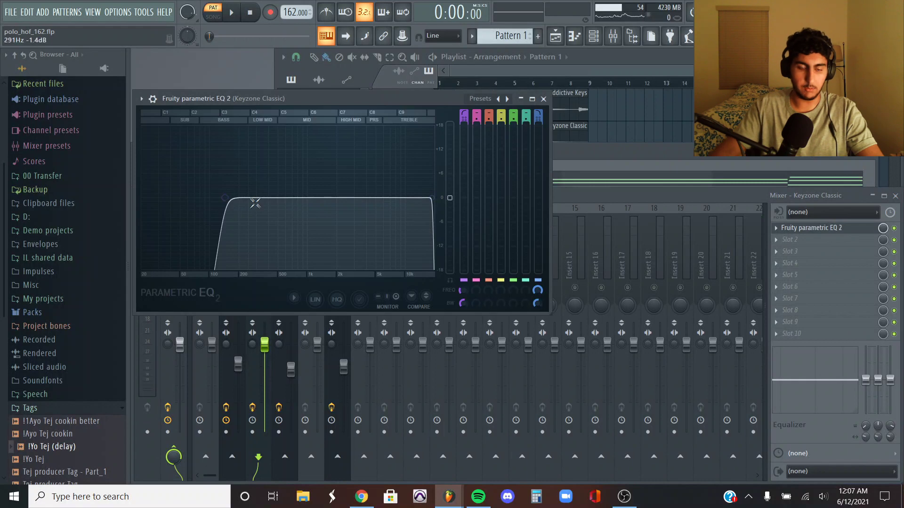
click(543, 99)
- Open the Keyzone Classic #2 melody in the piano roll and select the two very short F#6 grace notes
key(F6)
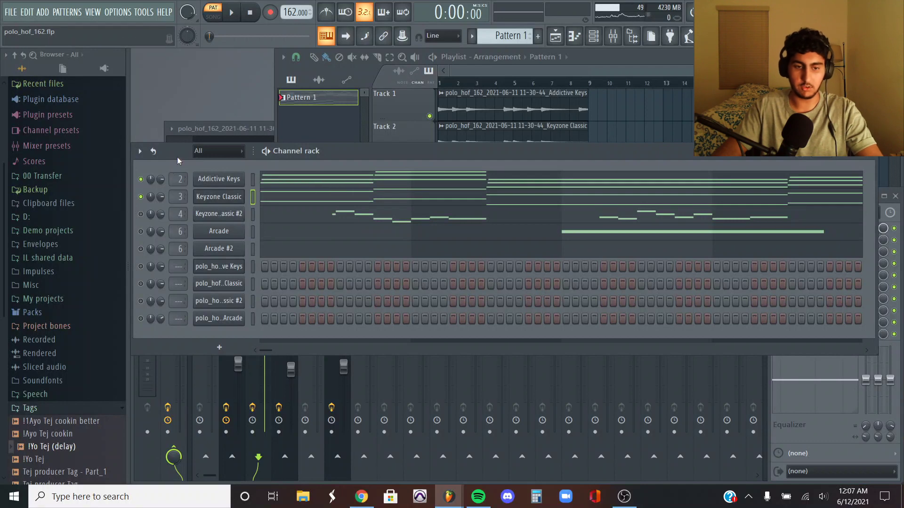
click(370, 217)
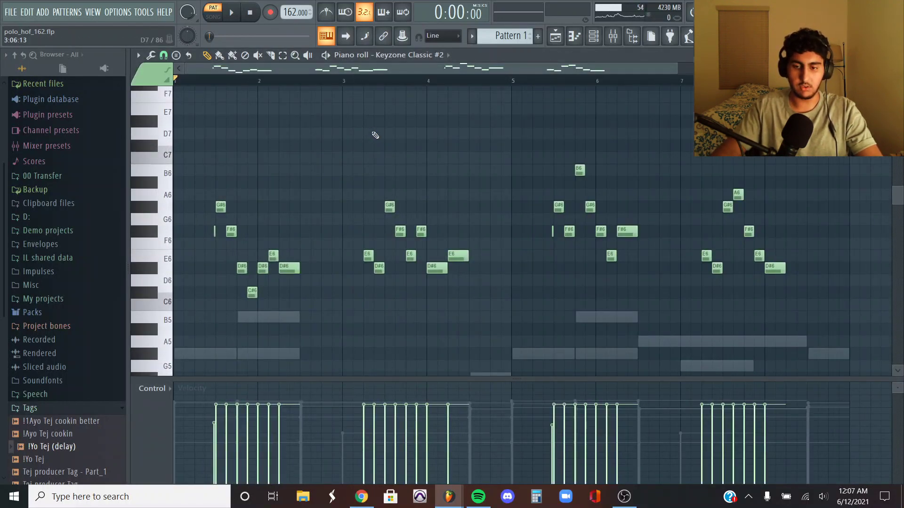
scroll(337, 129, down, 2)
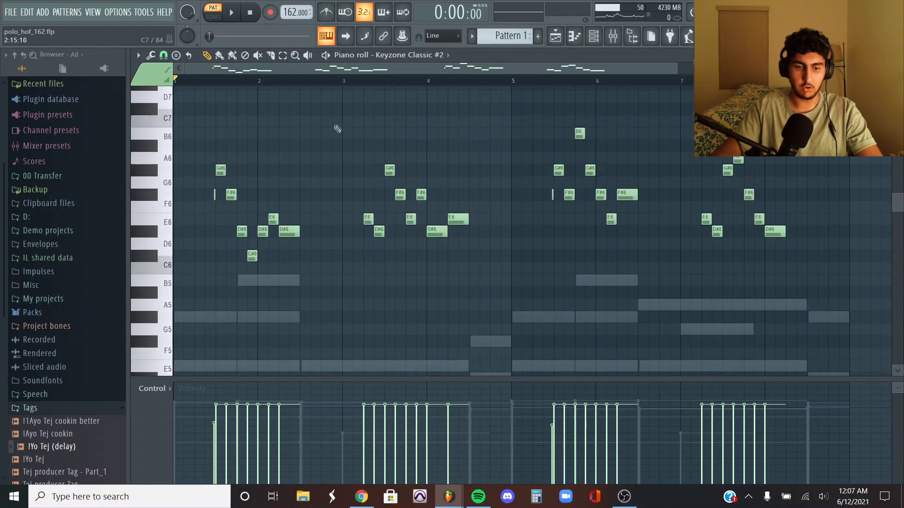
ctrl+click(552, 195)
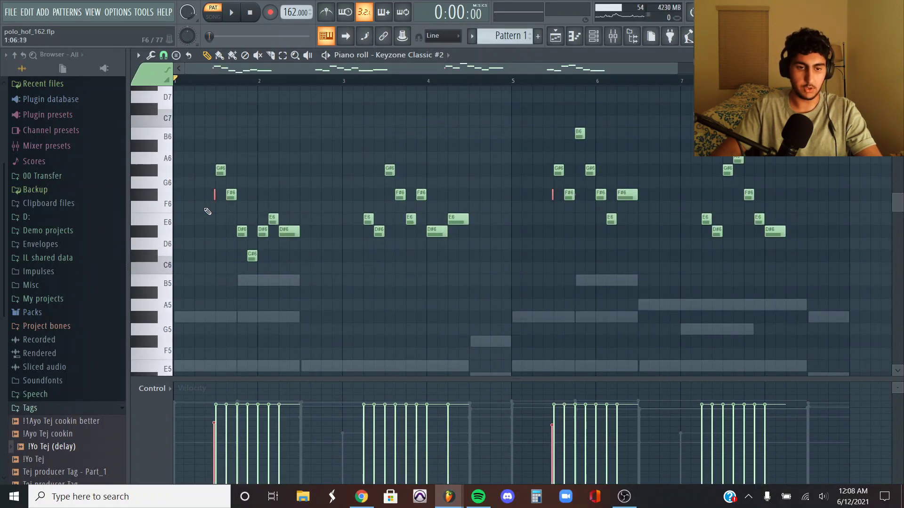
- Add a D#6 note beneath the first F#6 grace note and shorten it to the grace note's length
scroll(214, 208, up, 2)
scroll(218, 208, up, 2)
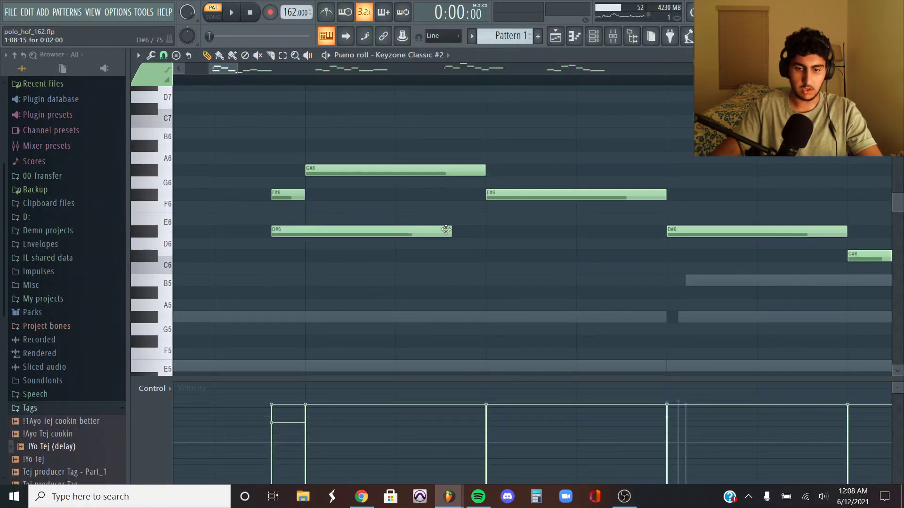
drag(450, 230, 313, 237)
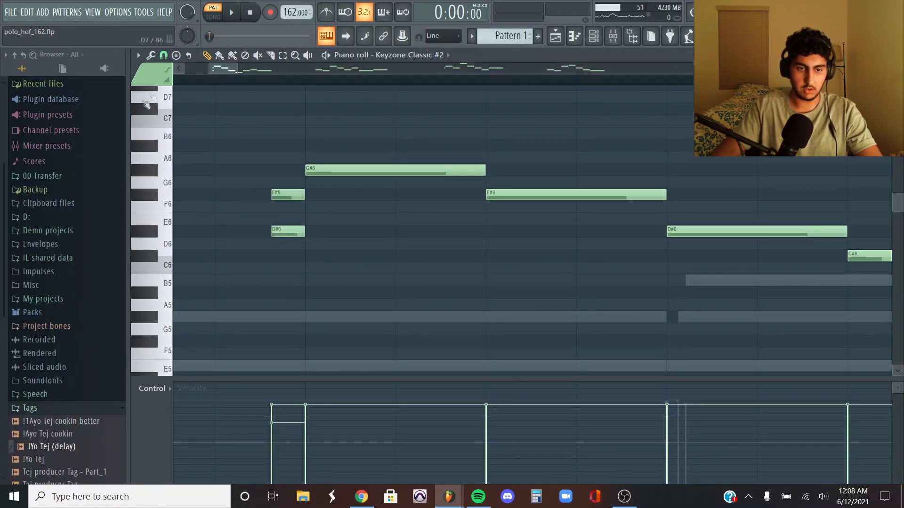
click(164, 55)
click(182, 89)
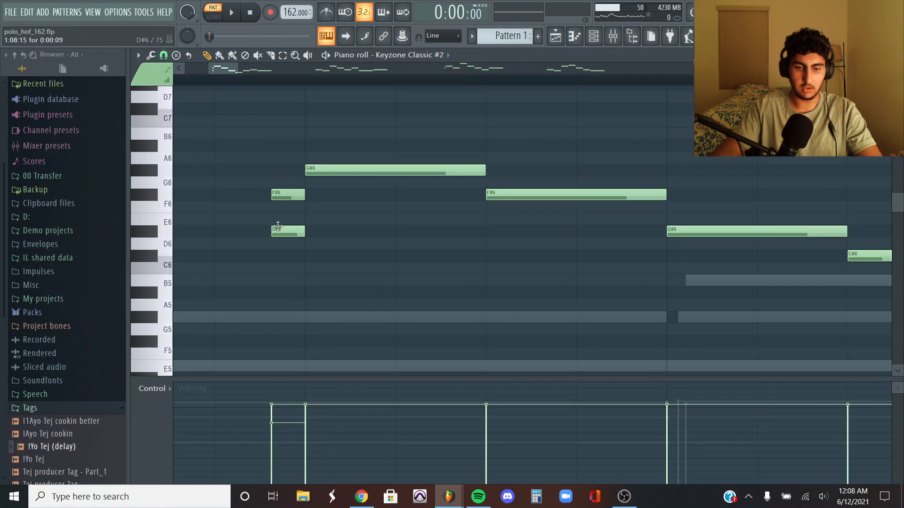
mouse_move(304, 233)
mouse_down()
mouse_move(525, 235)
mouse_move(308, 229)
mouse_up()
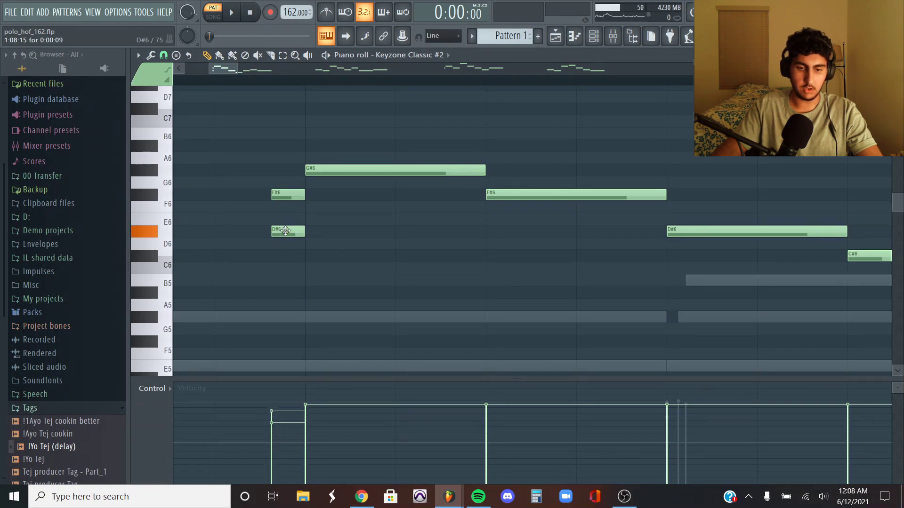
- Lower the velocity of the short D#6 demonstration note and delete the note
alt+scroll(286, 230, down, 5)
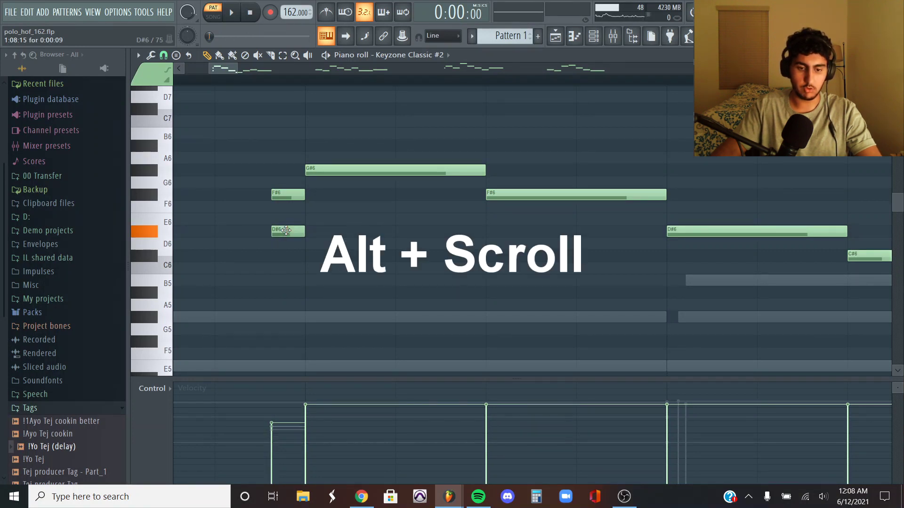
right_click(291, 230)
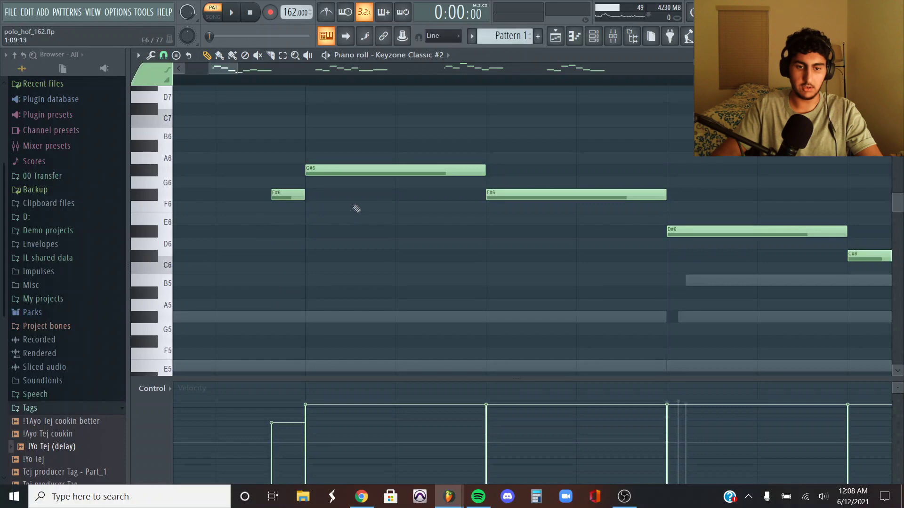
ctrl+scroll(333, 218, down, 2)
ctrl+scroll(534, 129, down, 5)
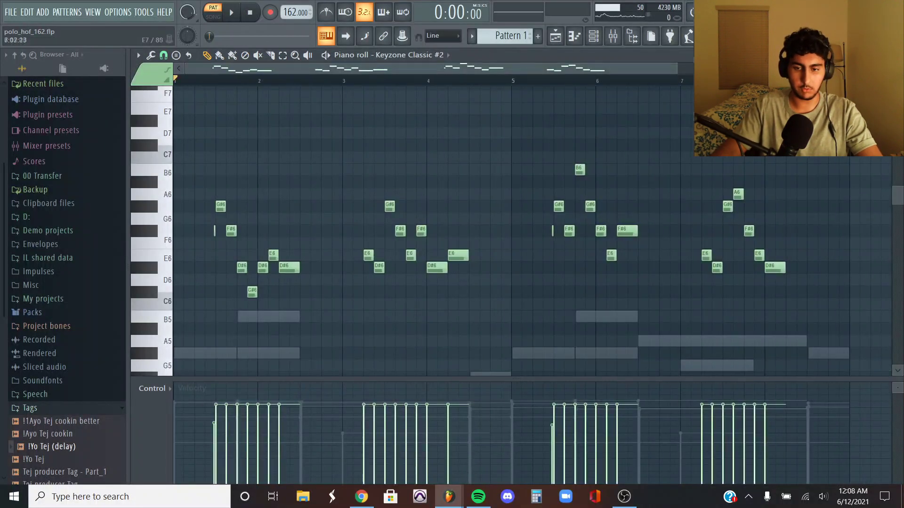
- Play the Keyzone Classic #2 melody from the start of the pattern
ctrl+scroll(392, 283, down, 2)
scroll(392, 283, down, 1)
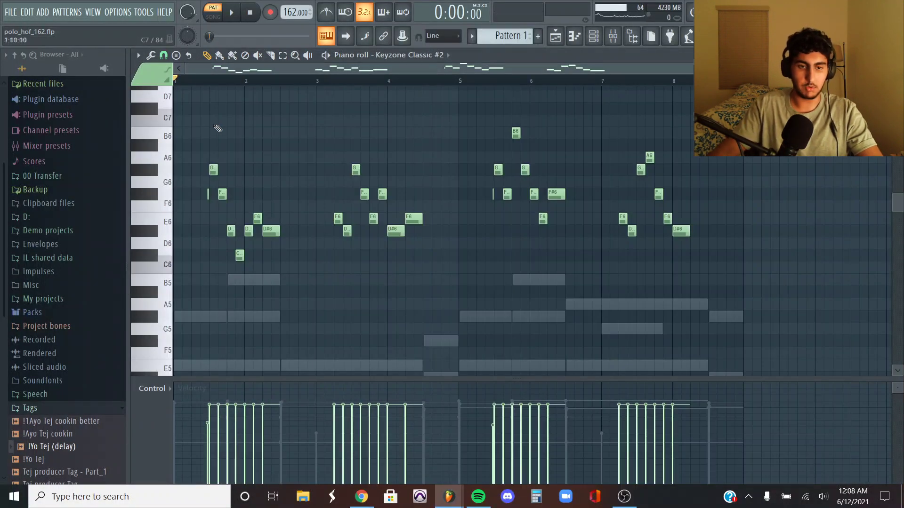
drag(192, 81, 167, 80)
key(space)
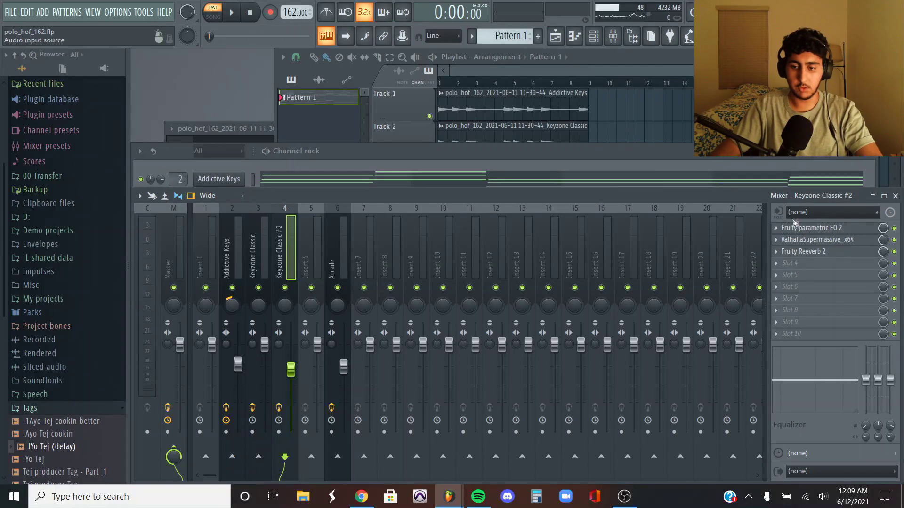
- Inspect the Fruity parametric EQ 2, ValhallaSupermassive and Fruity Reeverb 2 effects on the Keyzone Classic #2 mixer track
click(821, 228)
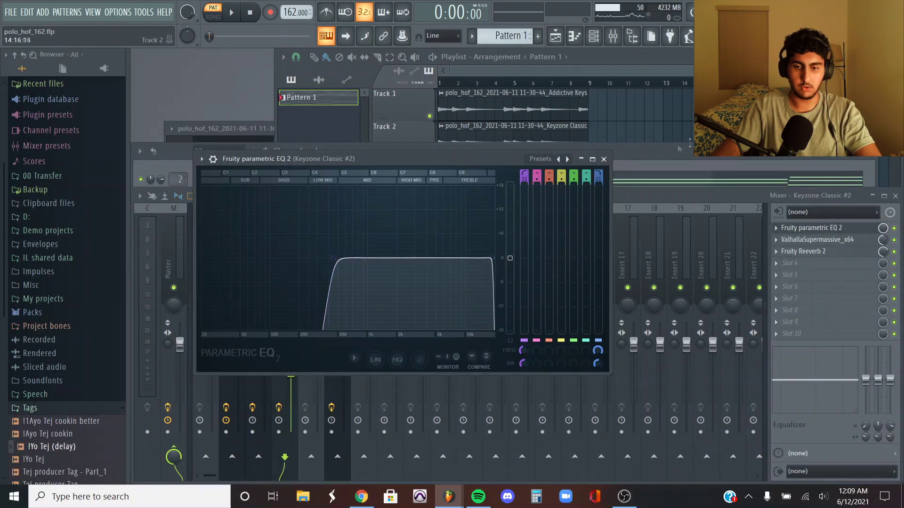
click(603, 159)
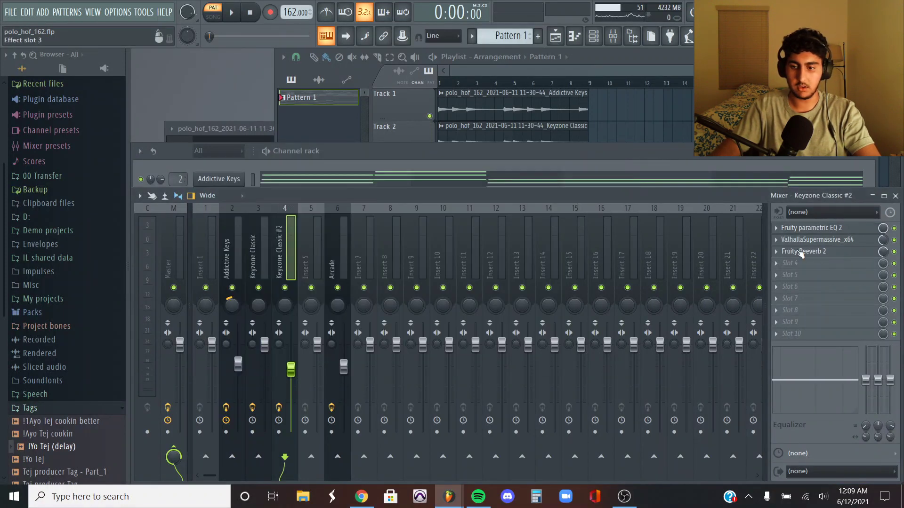
click(822, 242)
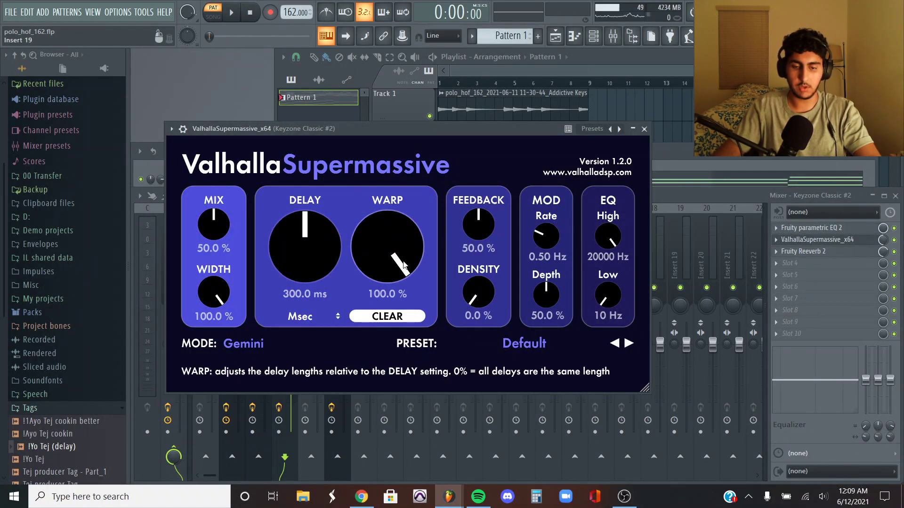
click(761, 201)
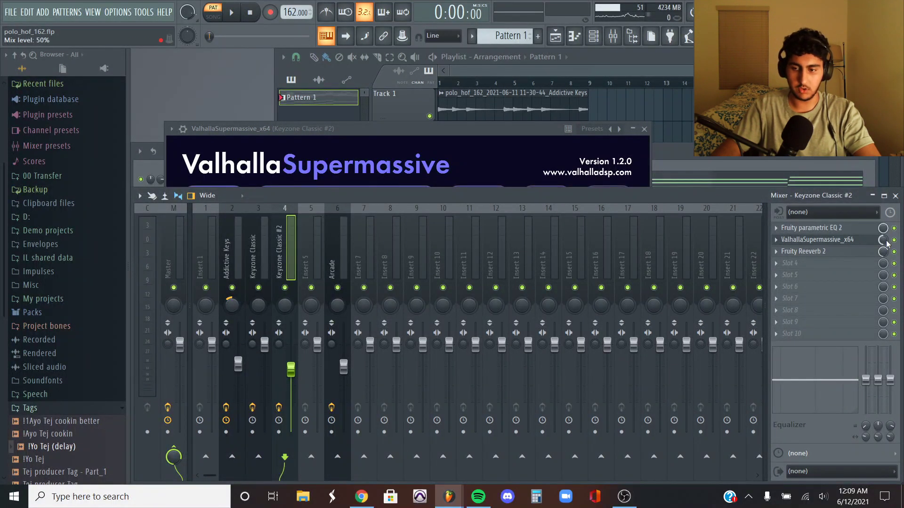
click(814, 251)
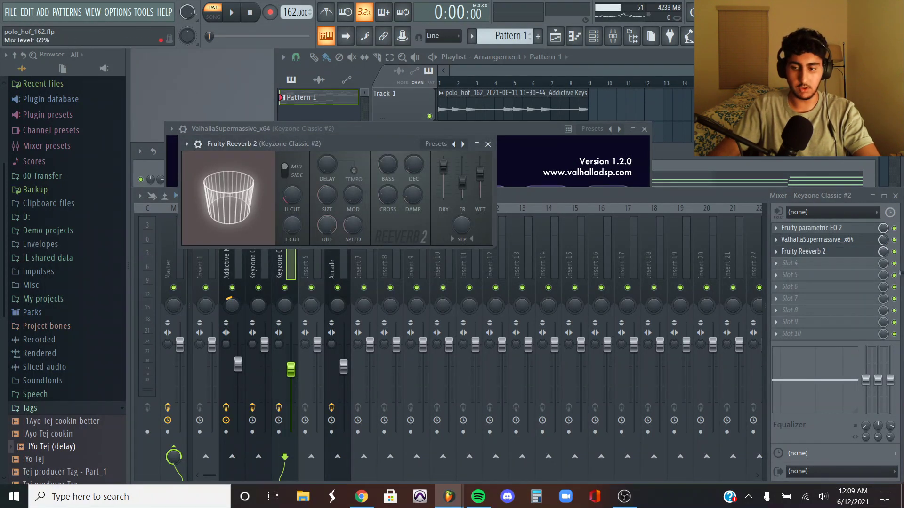
click(534, 197)
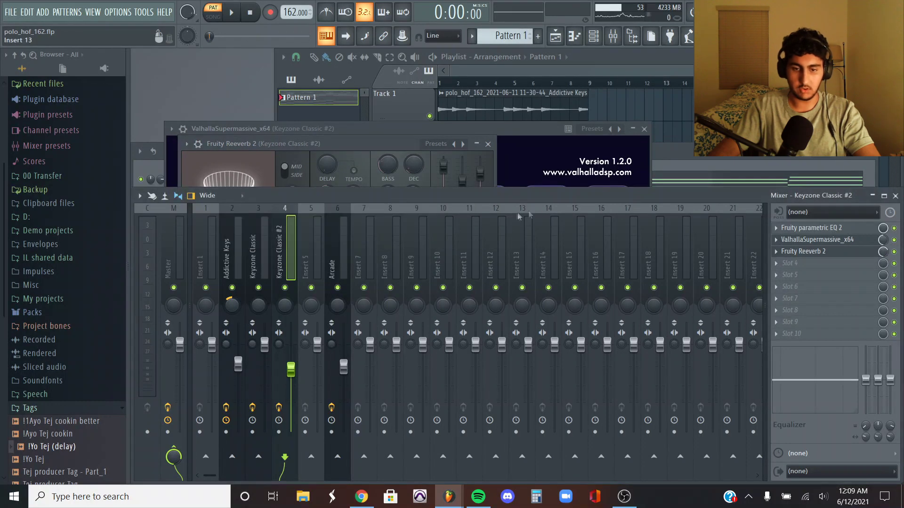
- Unmute the Arcade channel and audition the Arcade G4 note and the Arcade #2 G5 note in the piano roll
click(141, 162)
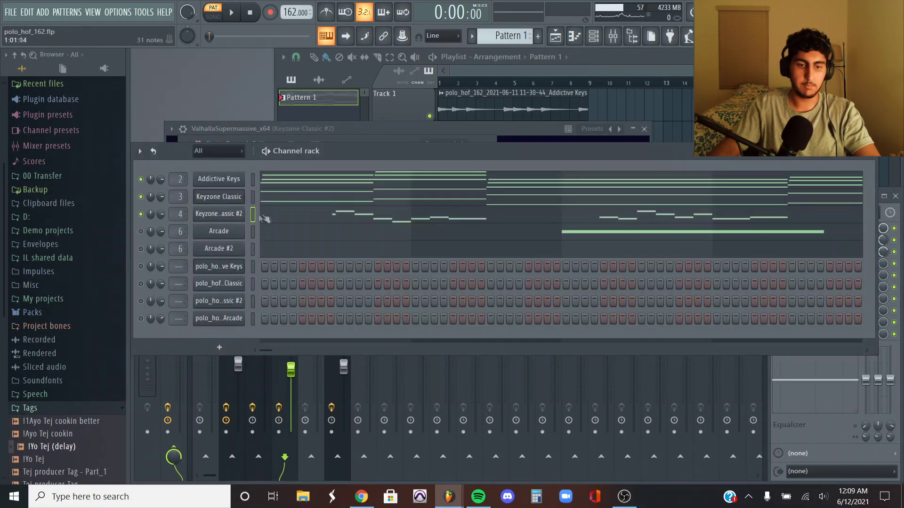
click(141, 232)
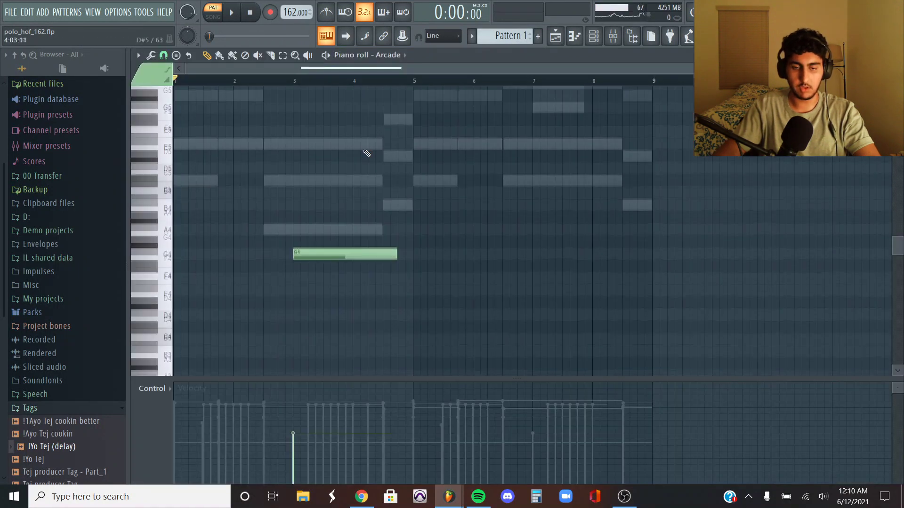
click(168, 256)
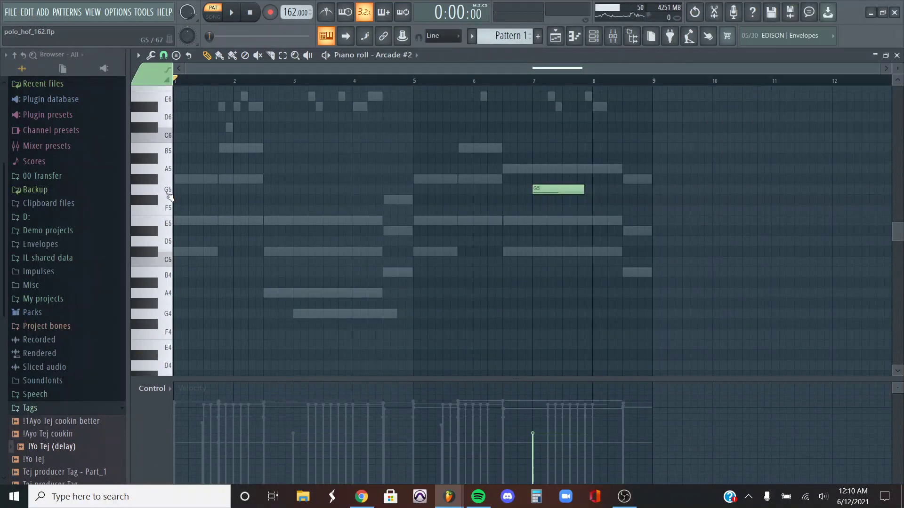
click(168, 195)
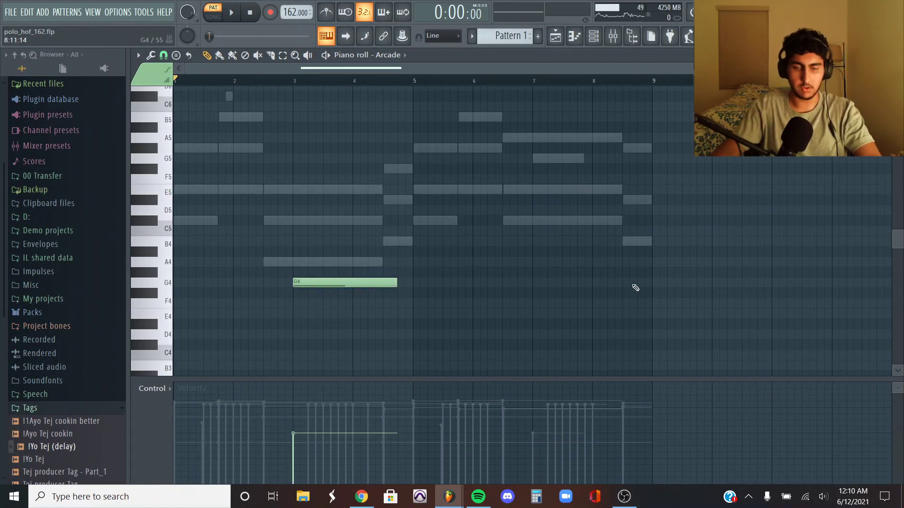
key(space)
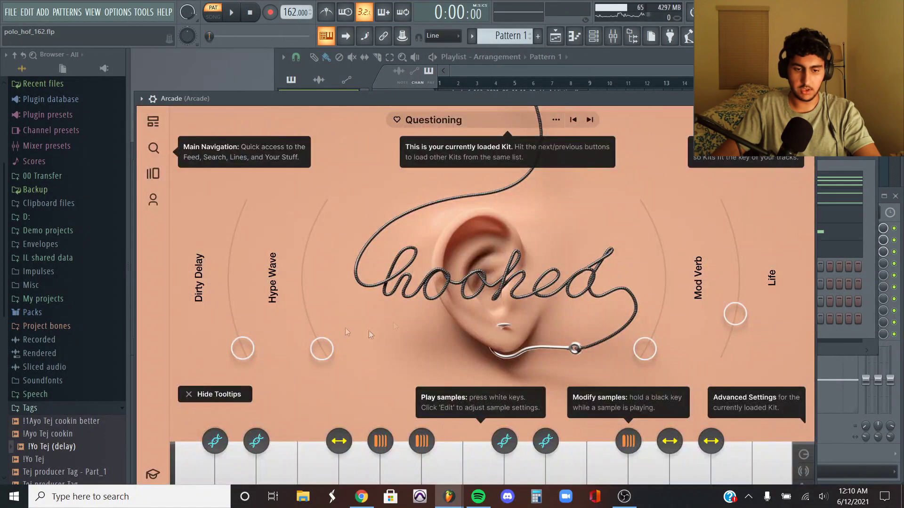
- Close the Arcade instrument and inspect the Fruity parametric EQ 2, Fruity Reeverb 2 and Fruity Love Philter on its mixer track
click(808, 98)
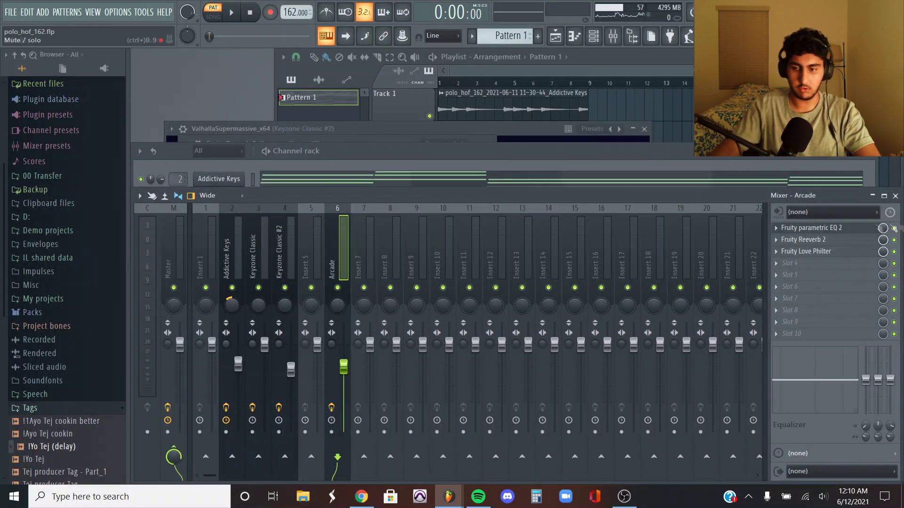
click(814, 229)
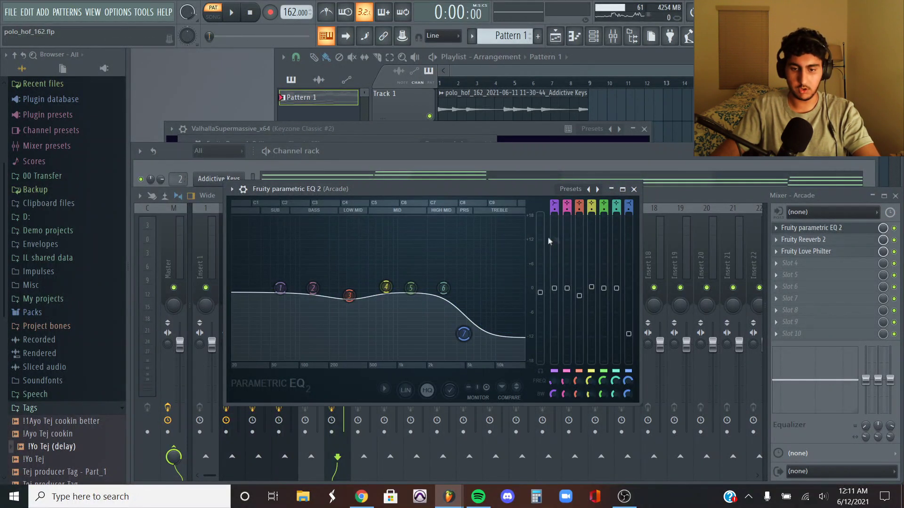
click(635, 189)
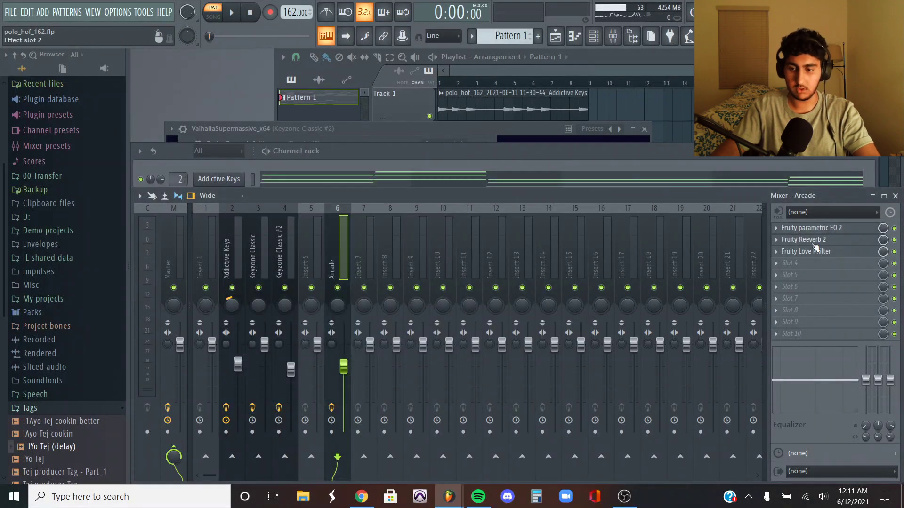
click(814, 243)
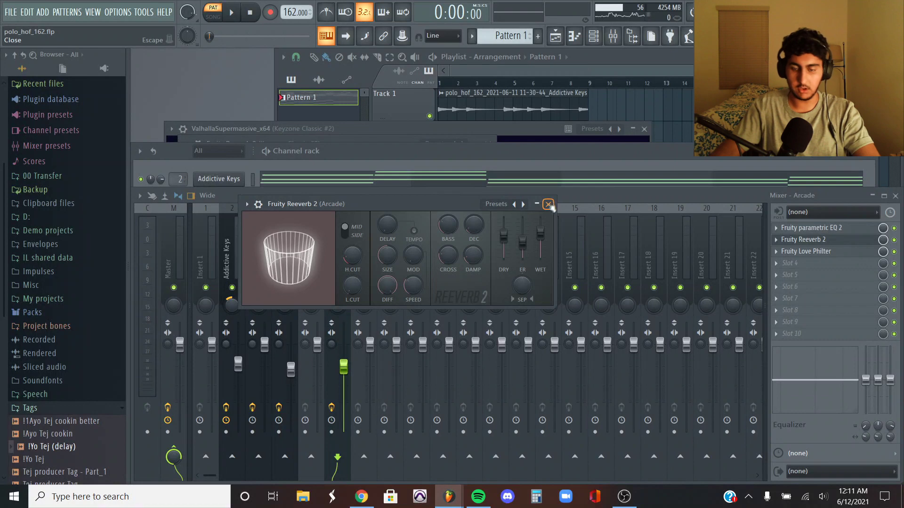
click(549, 204)
click(820, 253)
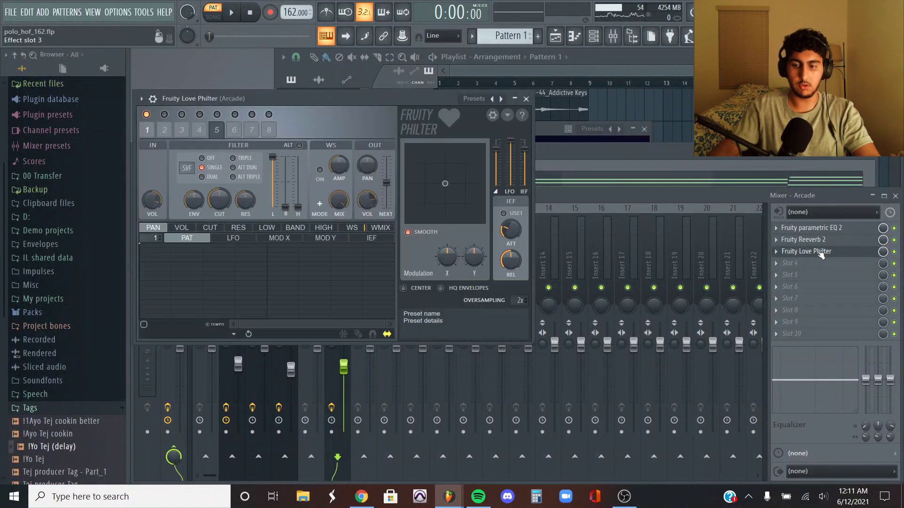
click(526, 99)
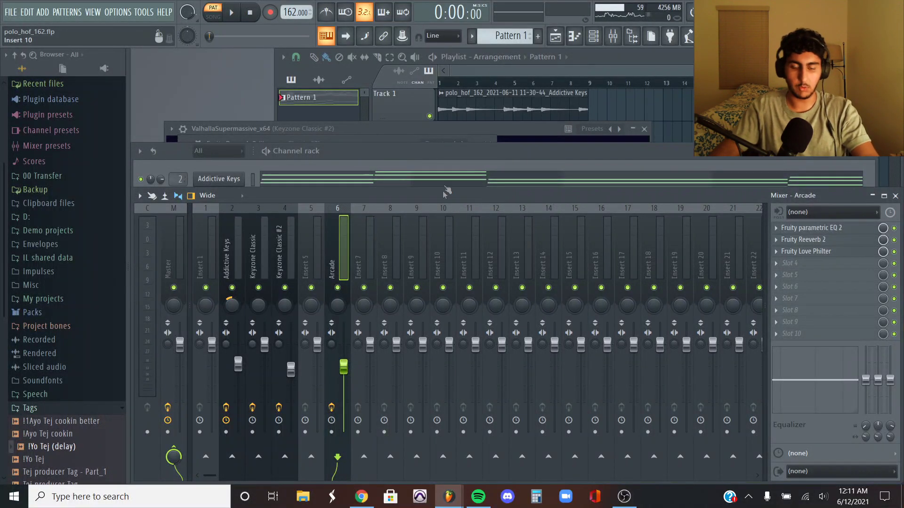
- Route the Addictive Keys, Keyzone Classic and Keyzone Classic #2 channels to consecutive mixer tracks starting from track 2
click(277, 263)
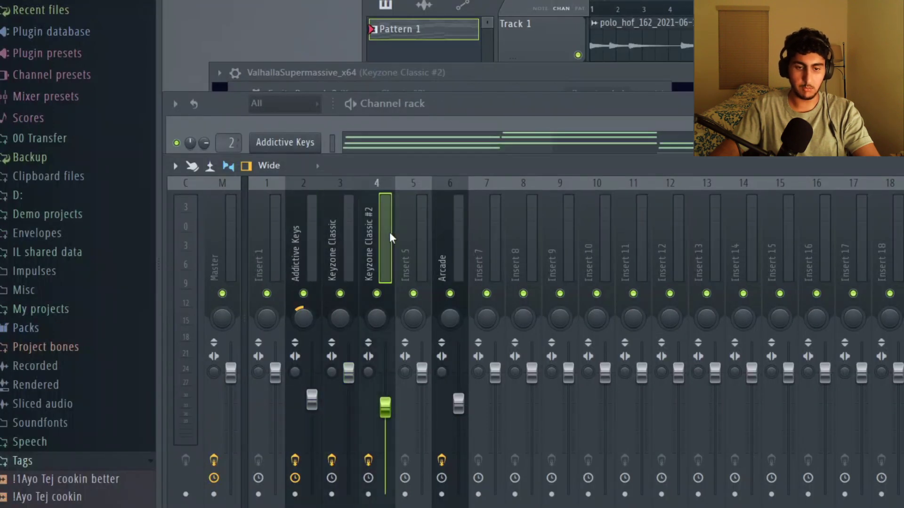
click(316, 246)
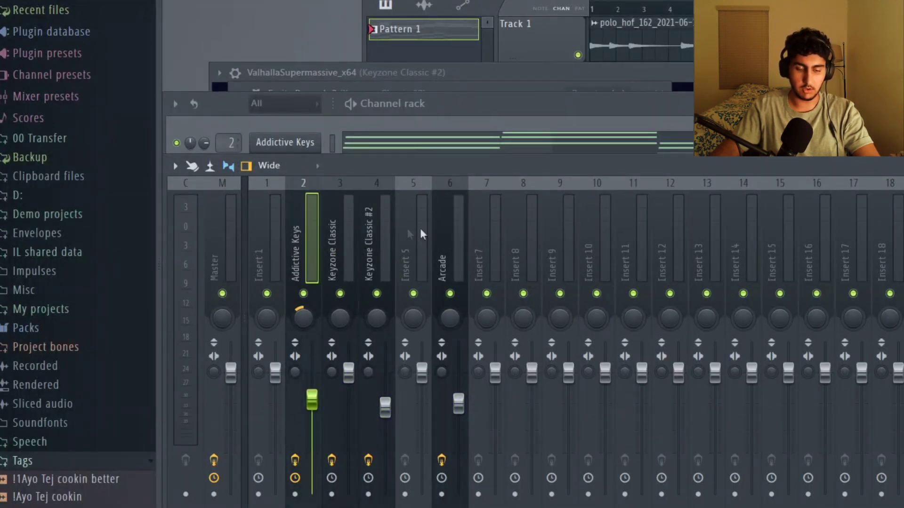
click(232, 107)
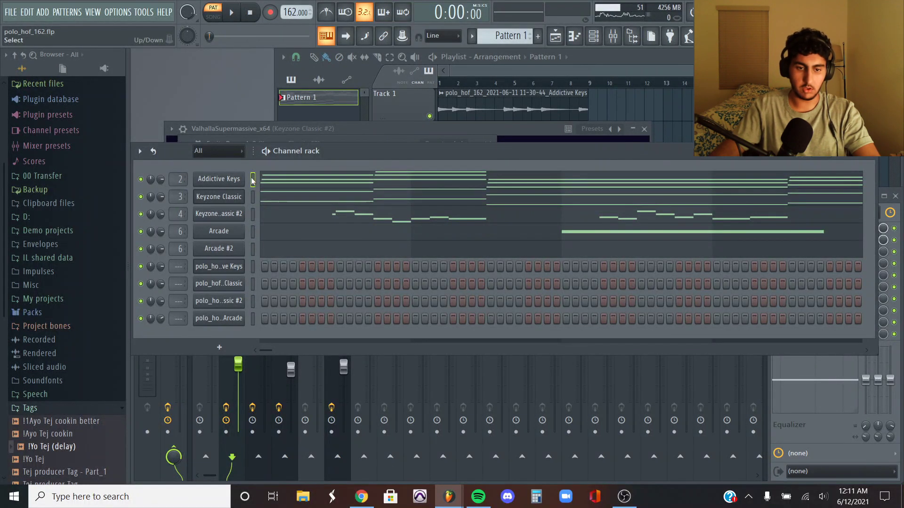
click(226, 376)
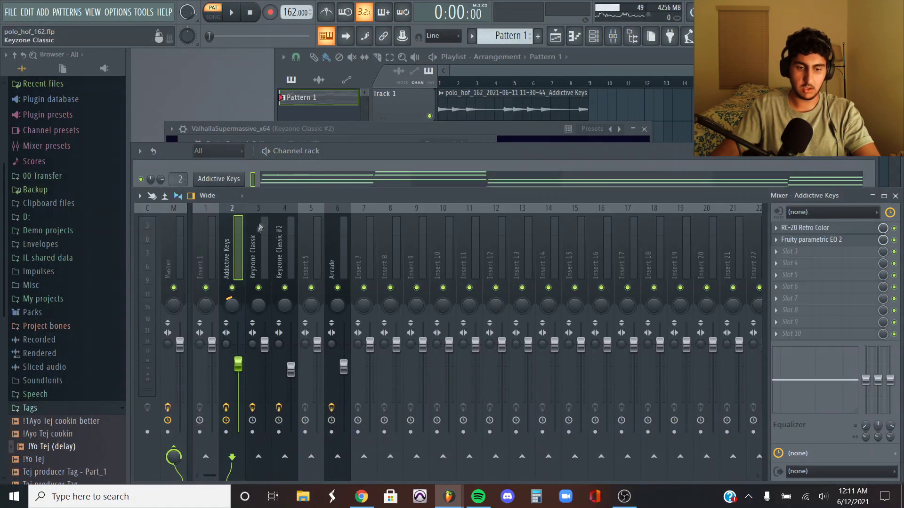
key(ctrl+shift+l)
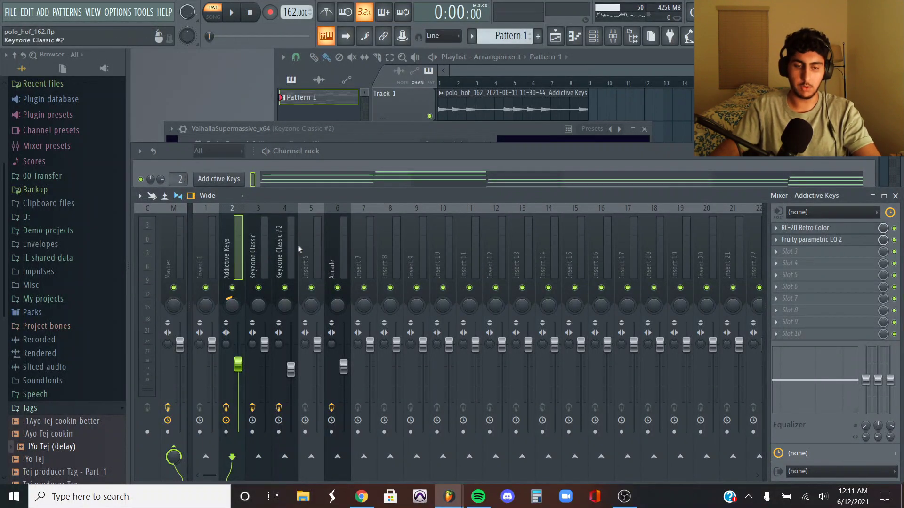
- Select the Arcade and Arcade #2 channels and route them both to mixer track 6
click(367, 167)
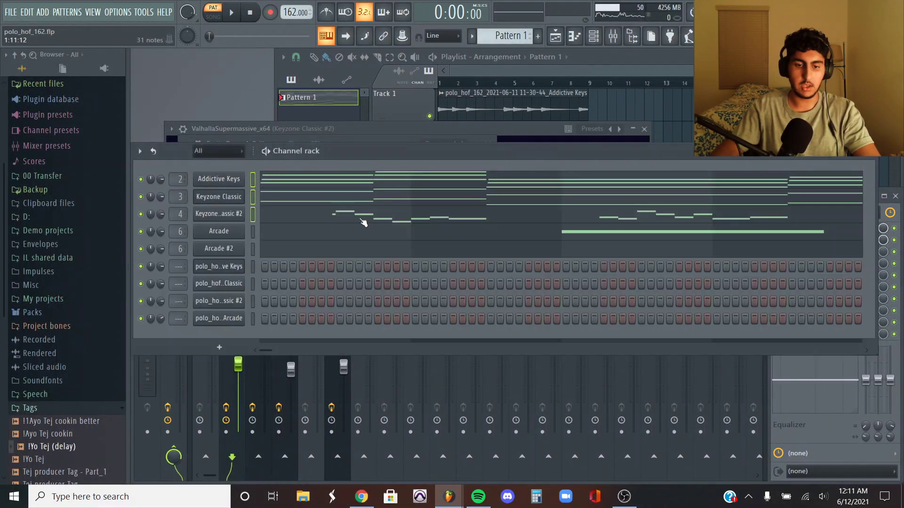
click(371, 245)
click(367, 167)
click(253, 246)
right_click(254, 229)
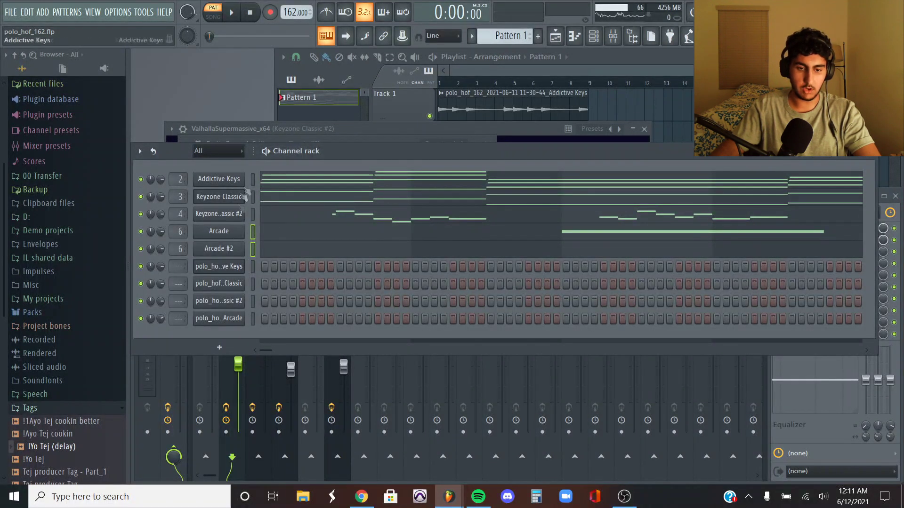
click(145, 459)
click(343, 238)
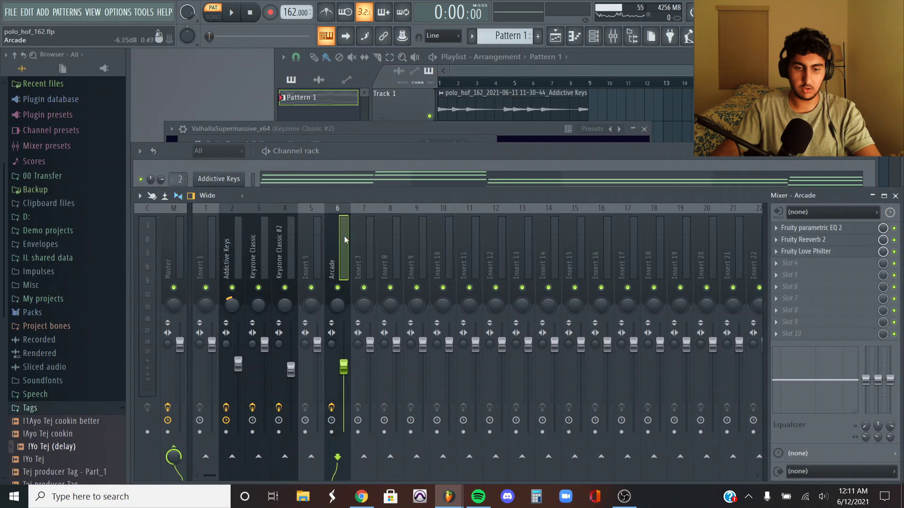
key(ctrl+l)
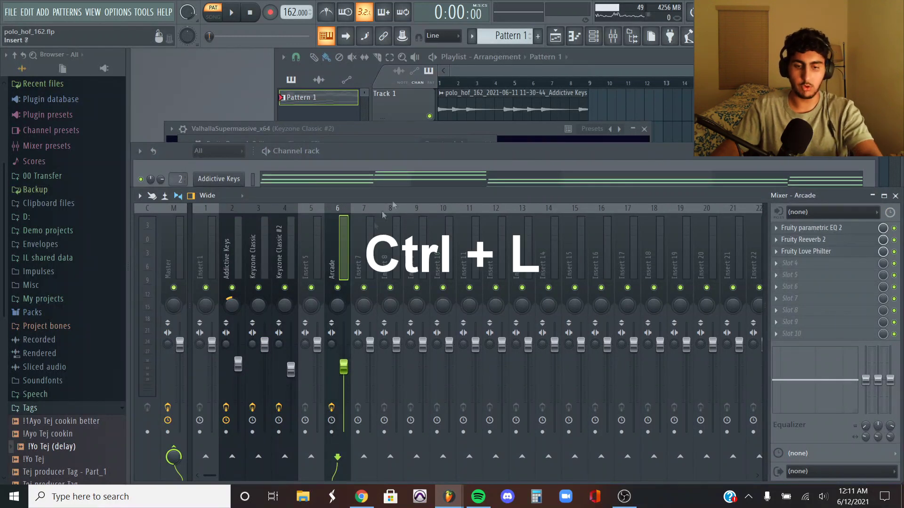
click(399, 156)
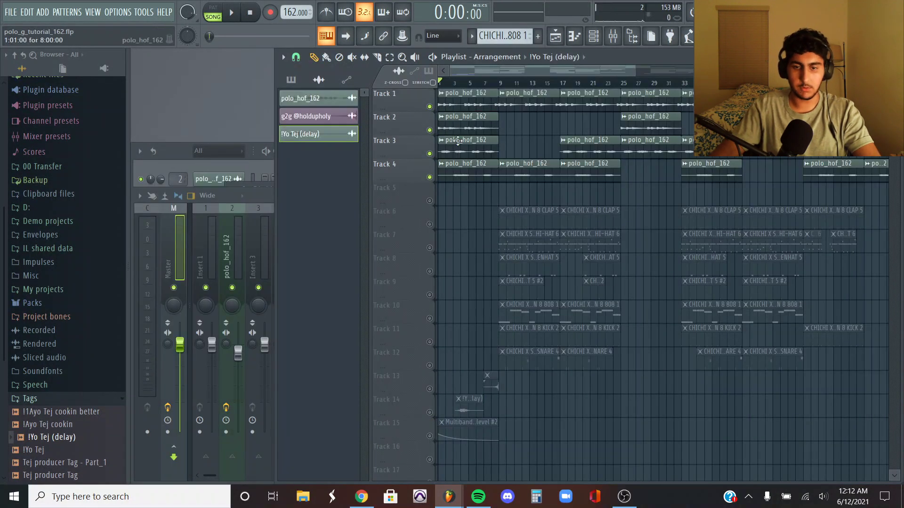
- Open the channel settings of the polo_hof_162 audio clip to examine its time stretching and pitch
double_click(476, 108)
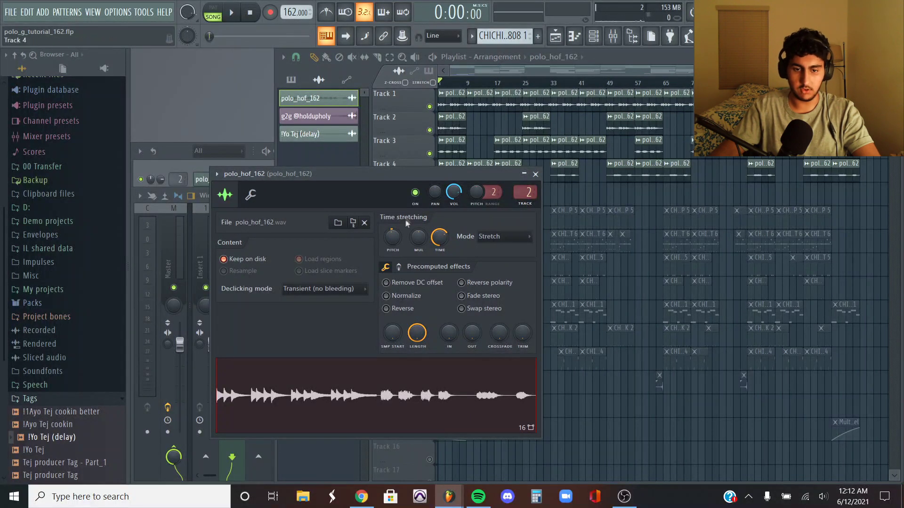
right_click(609, 425)
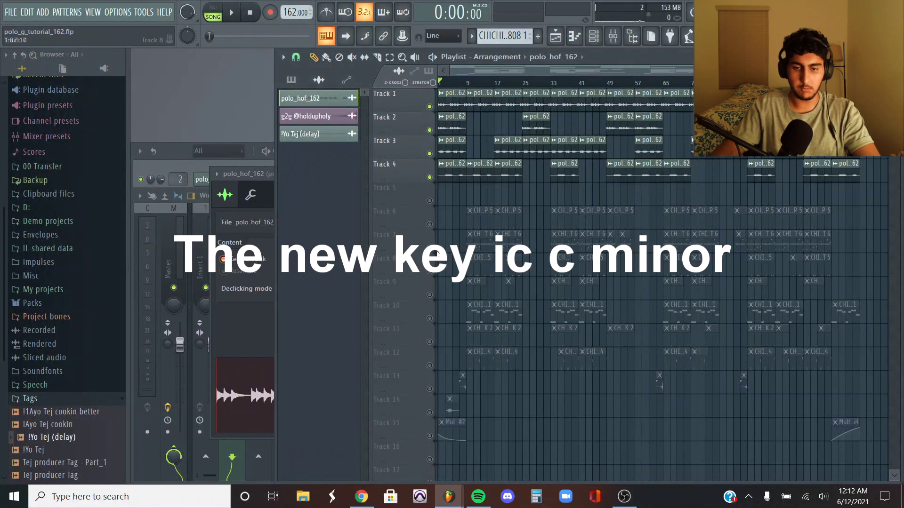
- Unmute playlist tracks 5 and 6 and move the playhead to bar 9
scroll(465, 226, up, 5)
drag(430, 200, 430, 224)
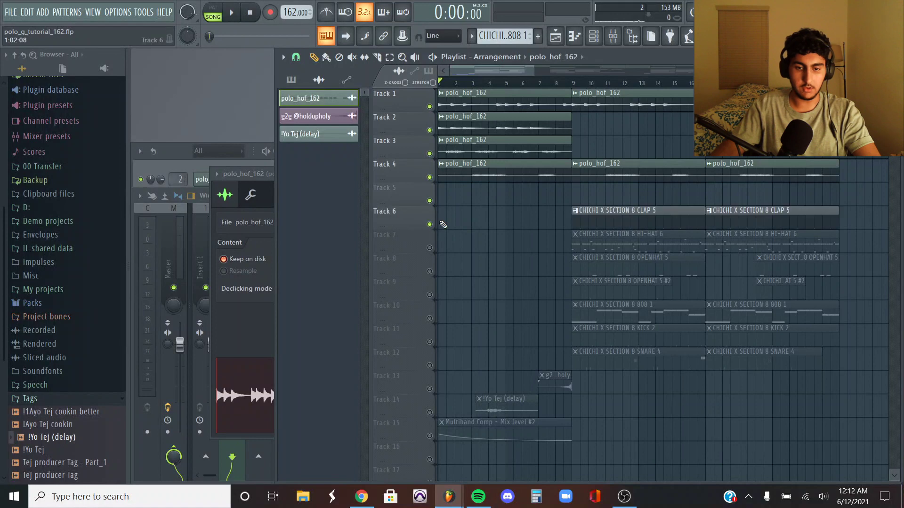
scroll(499, 224, down, 3)
click(516, 81)
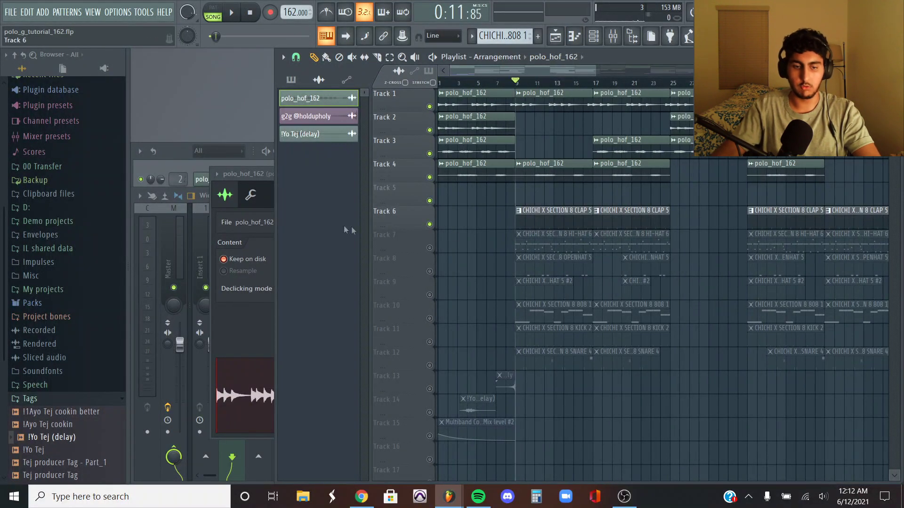
- Pick the CHICHI X SECTION 8 CLAP 5 pattern on track 6 and open its notes in the piano roll
click(555, 210)
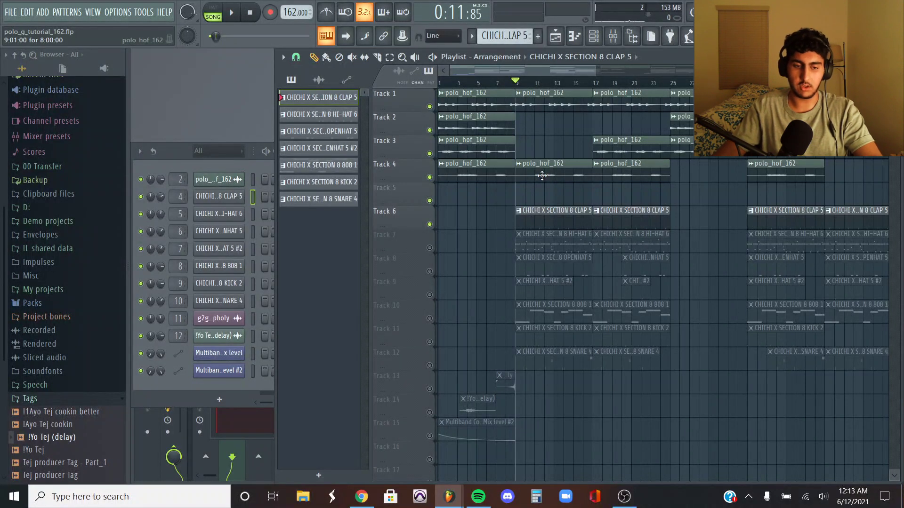
double_click(539, 213)
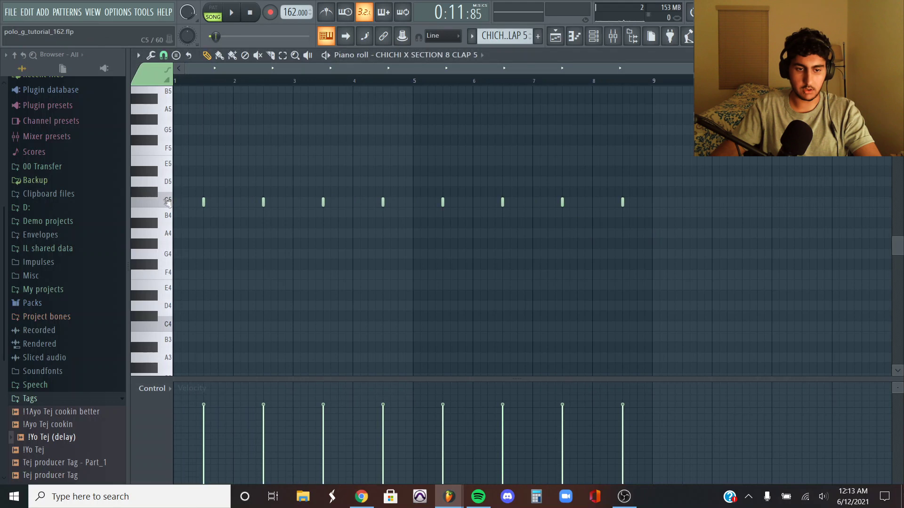
- Audition the clap sound at C5 and play back the clap pattern
click(167, 203)
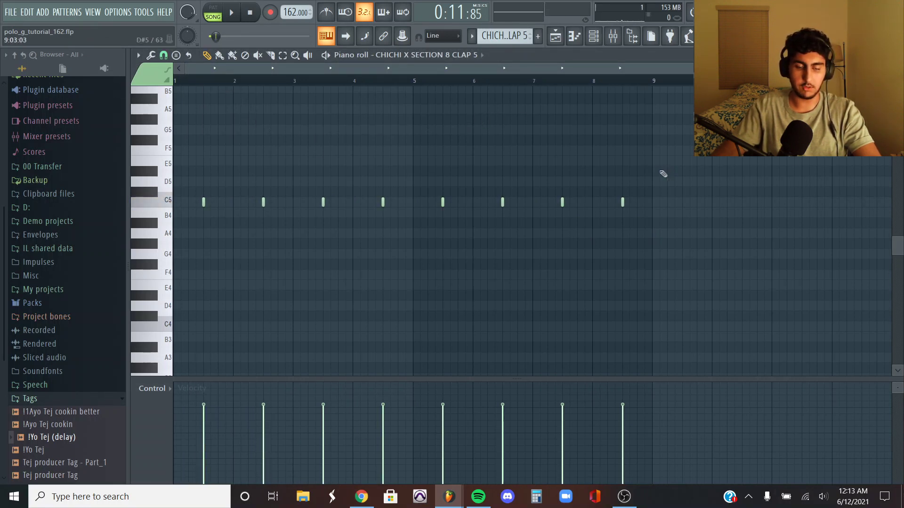
key(space)
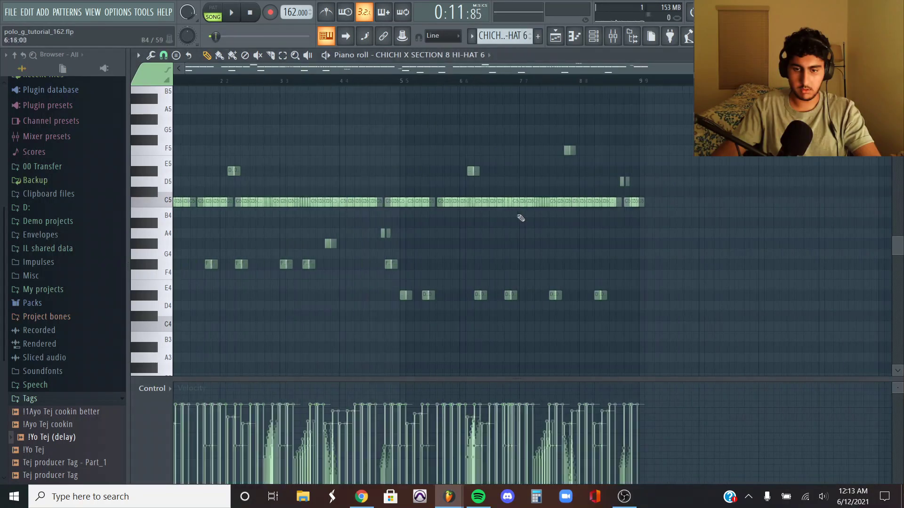
- Select each of the two short C5 hi-hat rolls around bars 2 and 3 to examine their notes and velocities
scroll(212, 182, up, 1)
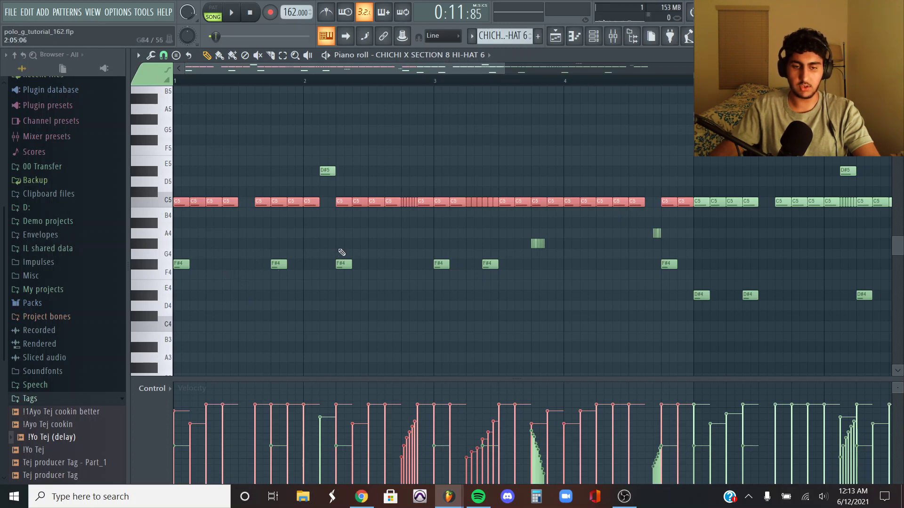
drag(256, 216, 213, 178)
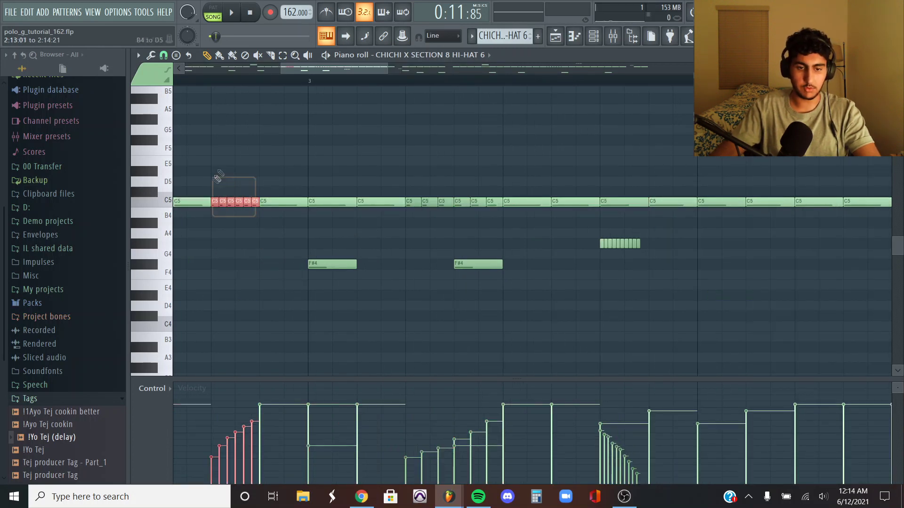
click(169, 60)
right_click(548, 135)
drag(496, 214, 407, 177)
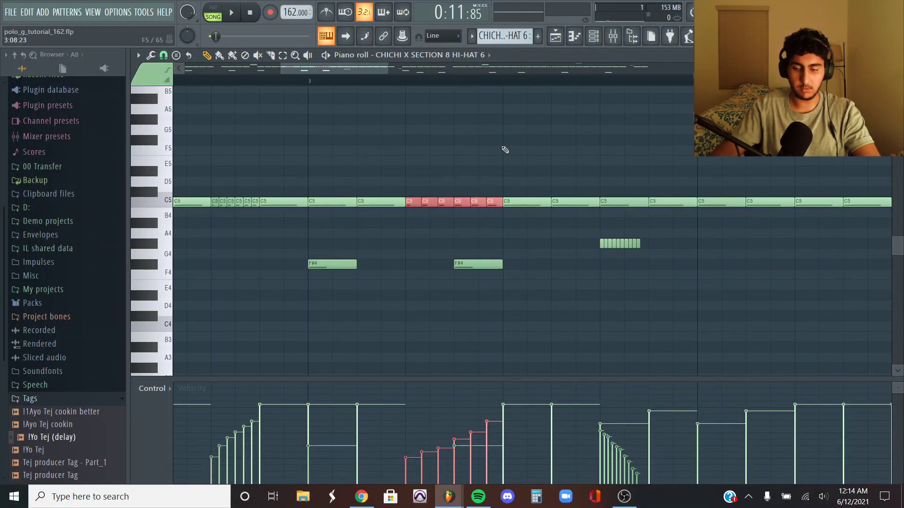
- Select the lower-pitched hi-hat roll in bar 3 and compare its velocity slope with those of the two C5 rolls
drag(708, 267, 559, 240)
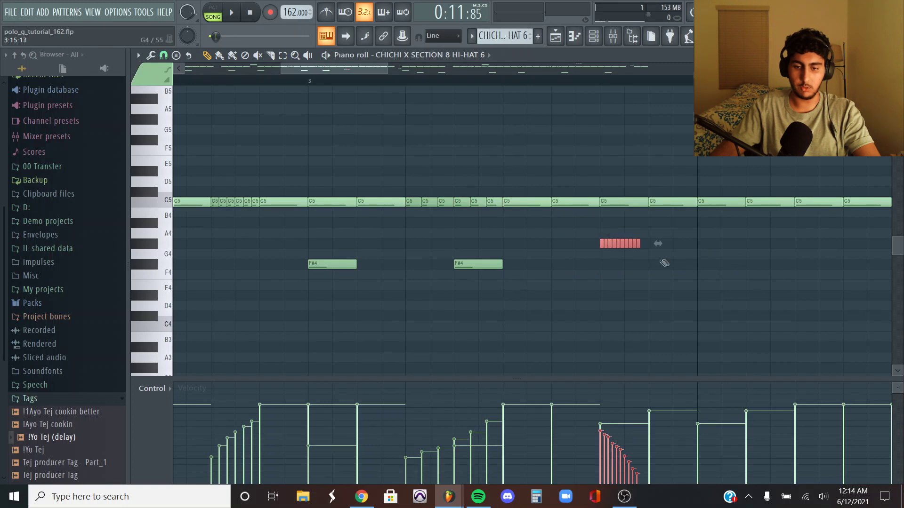
right_click(670, 281)
drag(498, 201, 419, 210)
drag(256, 201, 214, 203)
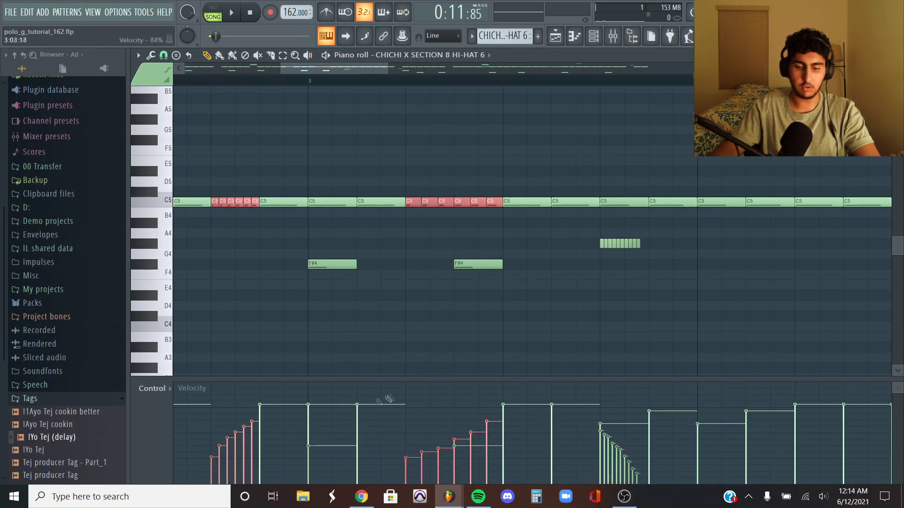
click(650, 300)
drag(666, 266, 594, 243)
ctrl+right_click(652, 282)
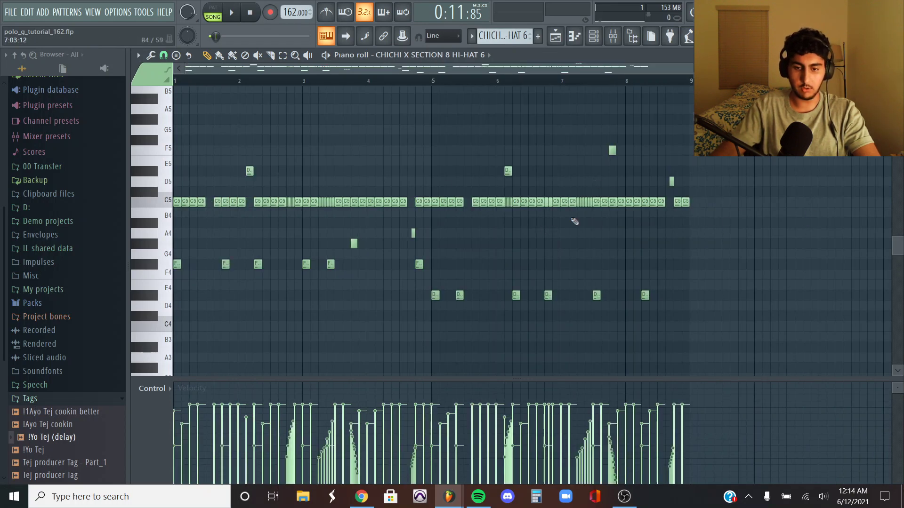
- Select the hi-hat notes pitched below C5 across the pattern and play the hi-hats back
scroll(623, 270, down, 2)
drag(691, 288, 173, 228)
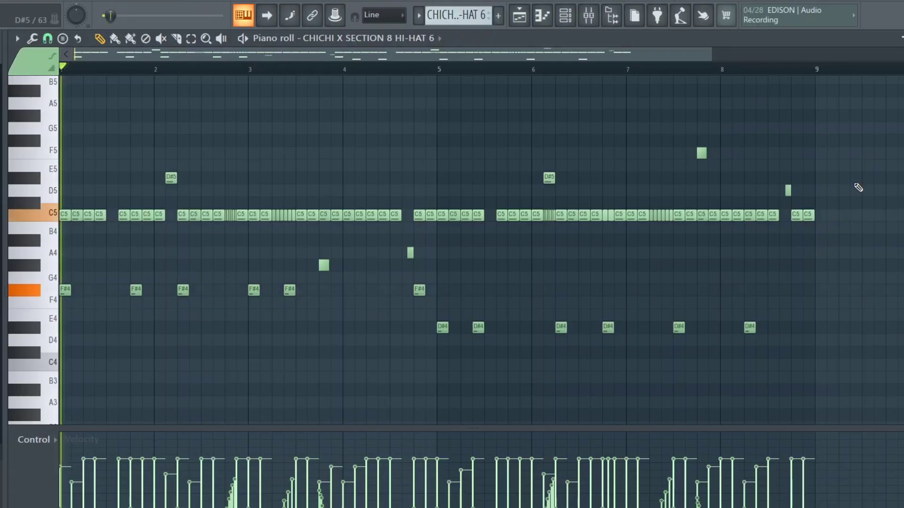
key(space)
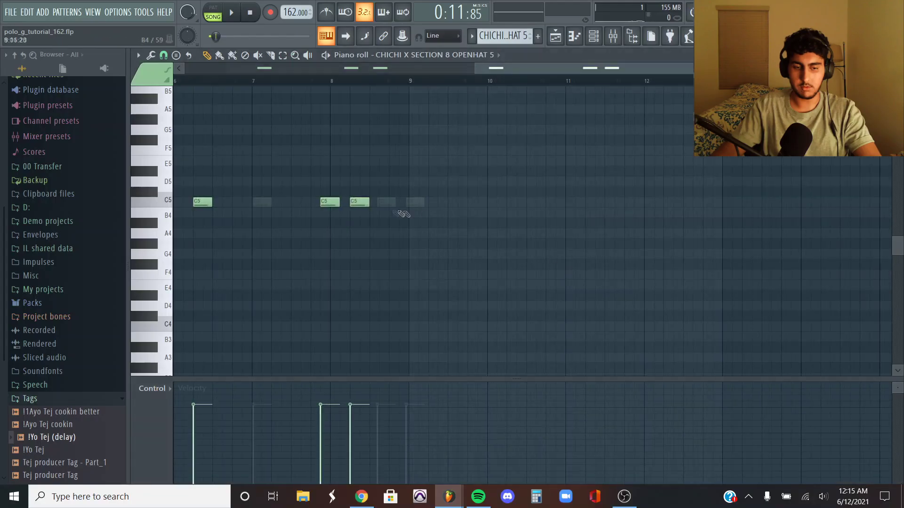
- Audition the open hat at C5, examine the volume envelope in its channel settings, and play back its pattern
scroll(262, 182, down, 2)
click(168, 206)
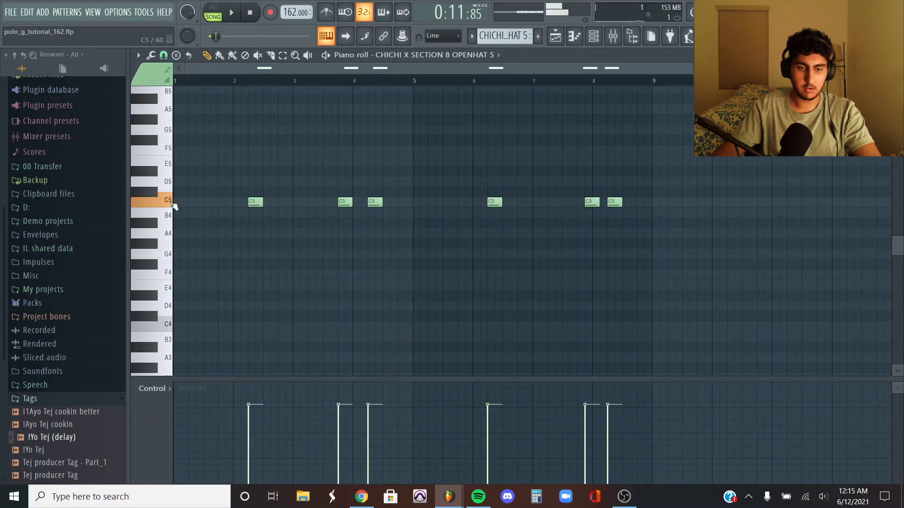
key(Escape)
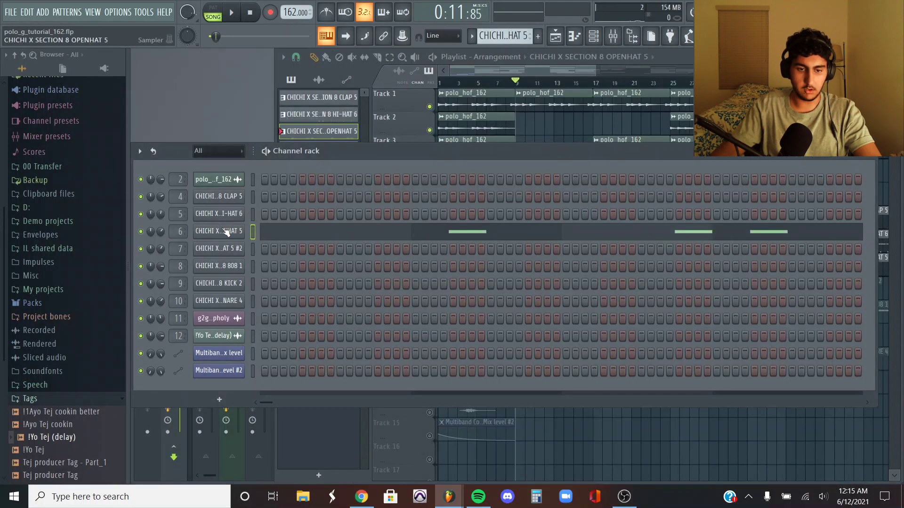
click(227, 232)
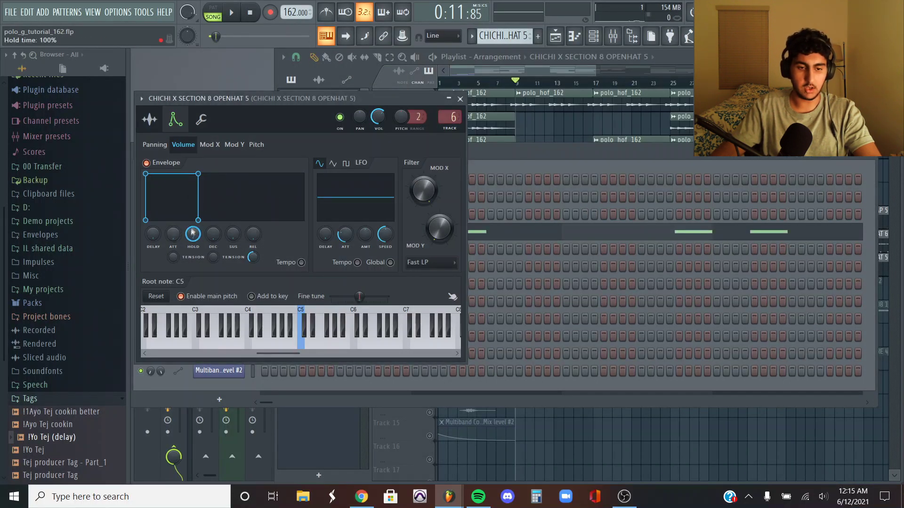
click(550, 232)
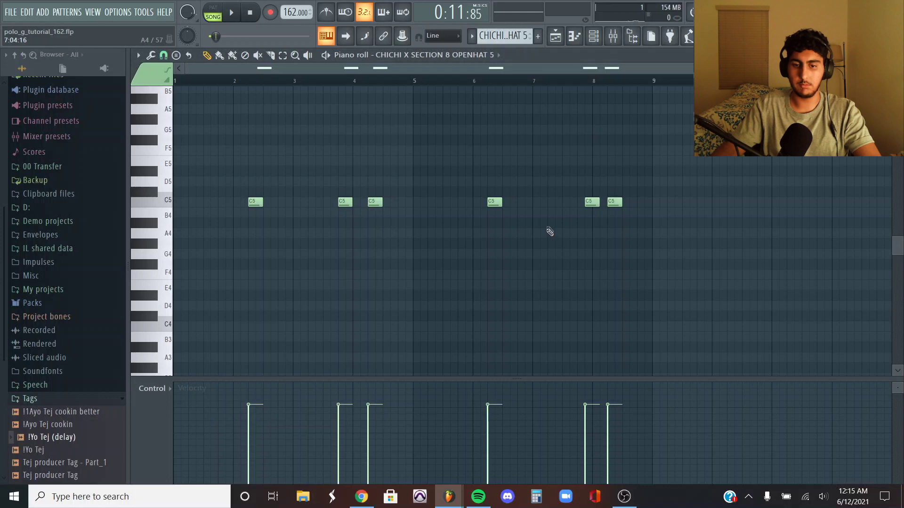
key(space)
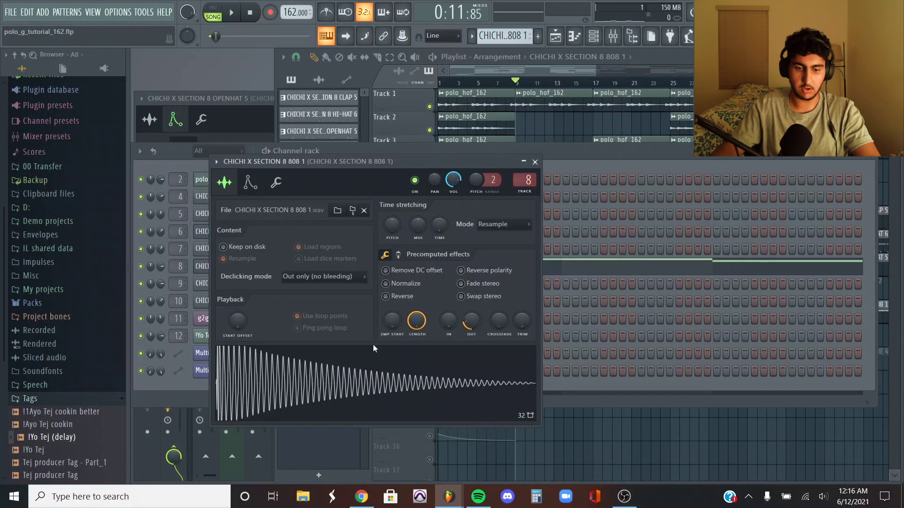
- Open the notes of the CHICHI X SECTION 8 808 1 pattern in the piano roll and play them back
click(618, 273)
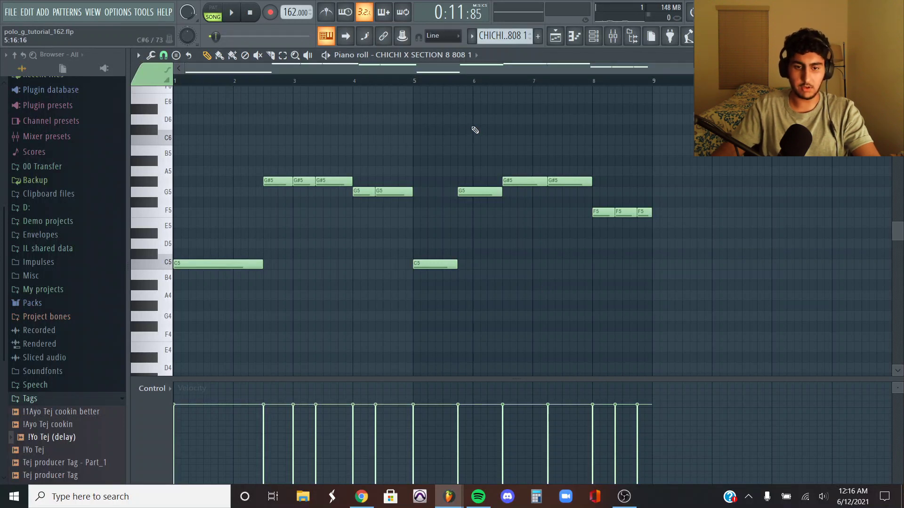
scroll(474, 128, down, 3)
scroll(474, 128, up, 3)
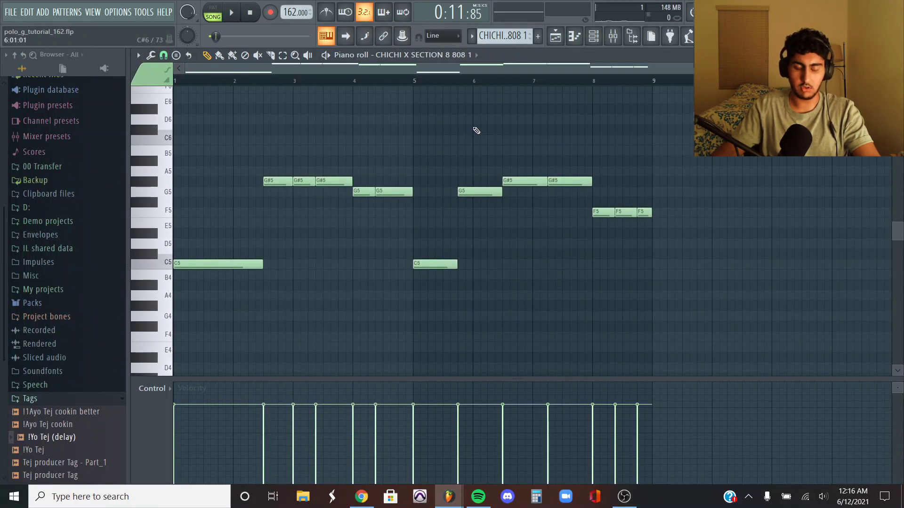
key(space)
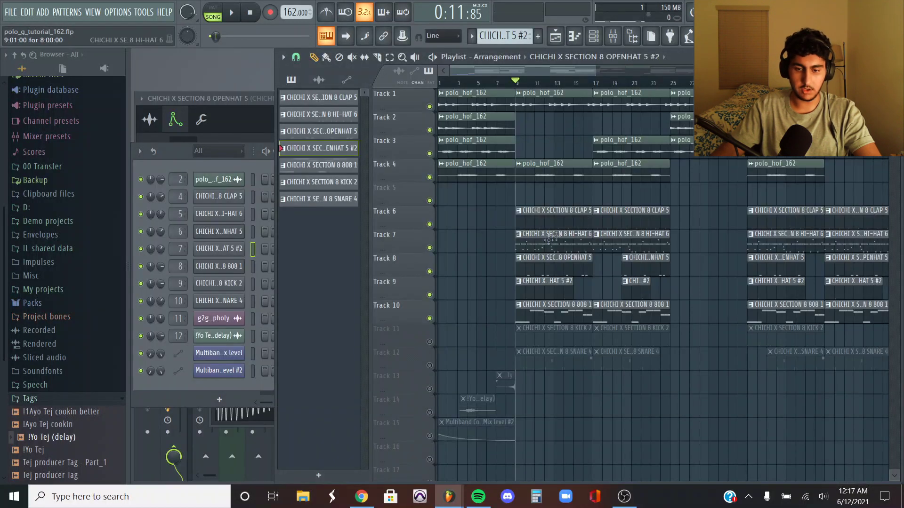
- Examine the CHICHI X SECTION 8 KICK 2 pattern in the piano roll and play it back
scroll(550, 239, up, 5)
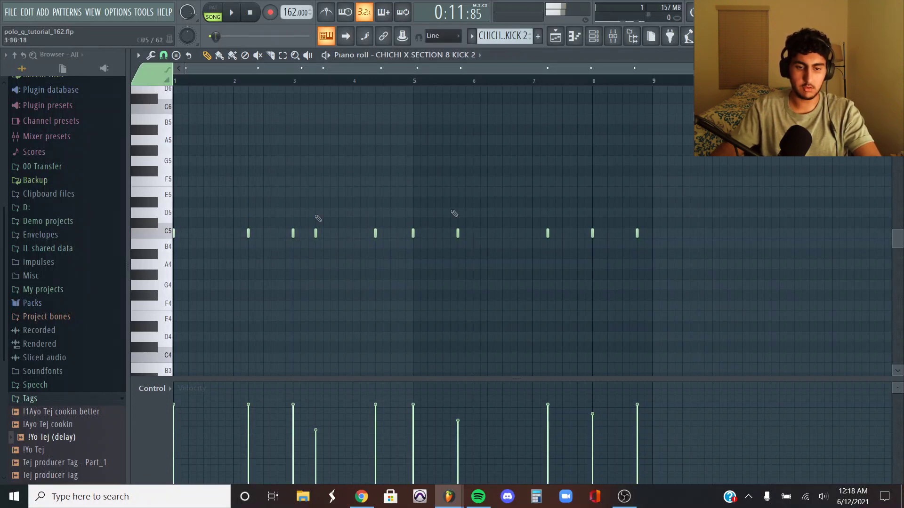
key(space)
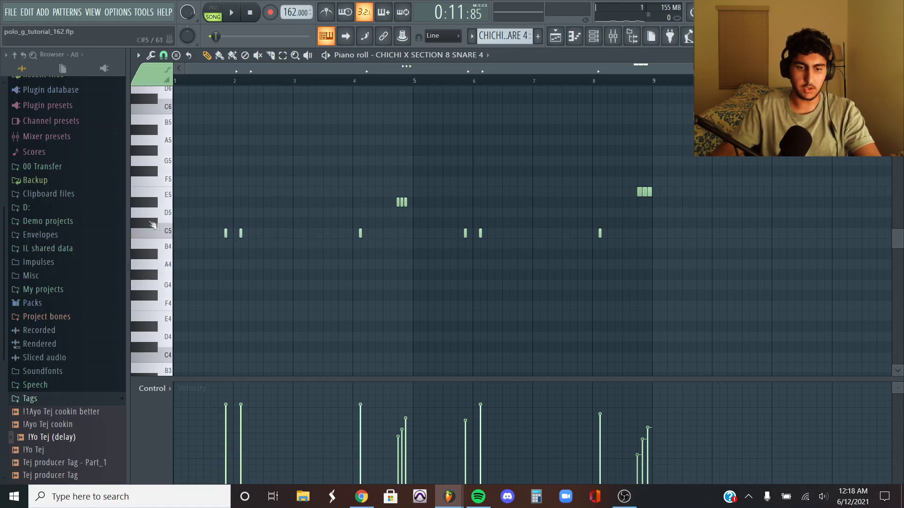
- Examine the C5 snare hits, and select the three-note D#5 roll at the end of bar 4 to inspect it
scroll(240, 237, up, 3)
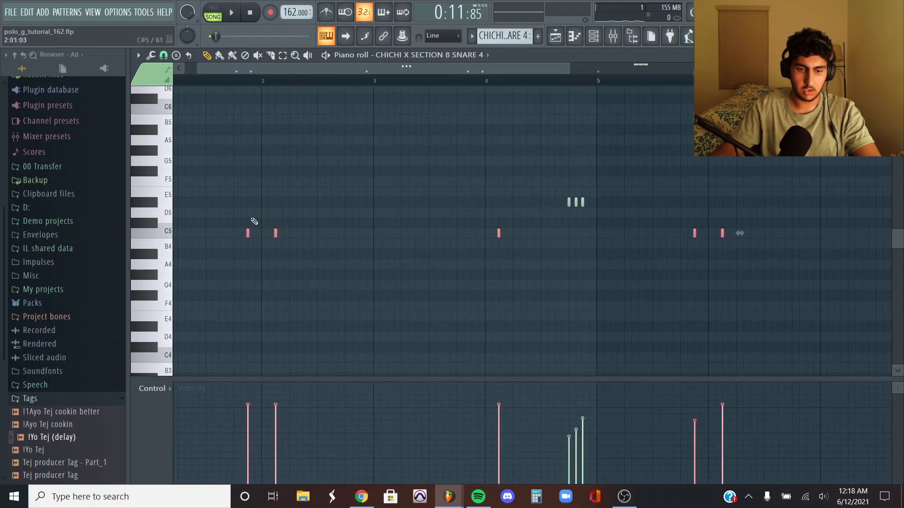
scroll(306, 247, down, 3)
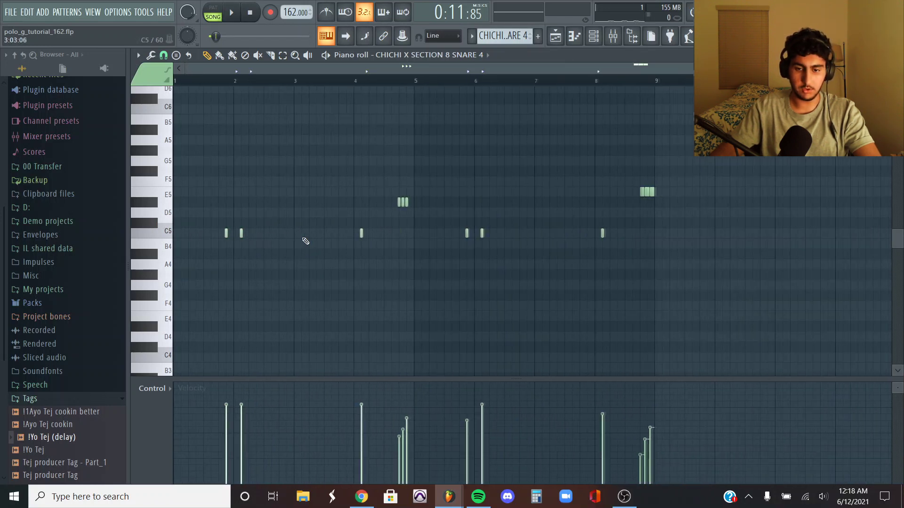
drag(687, 207, 377, 155)
scroll(400, 172, up, 3)
ctrl+click(472, 178)
scroll(475, 179, up, 2)
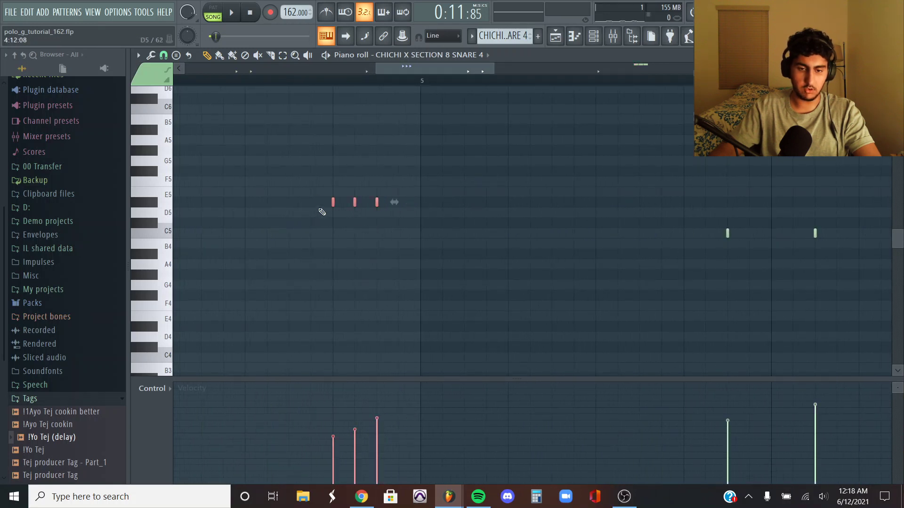
- Examine the three-note E5 snare roll at the end of bar 8, clear the selection and review the whole snare pattern
scroll(402, 222, down, 3)
scroll(460, 208, up, 3)
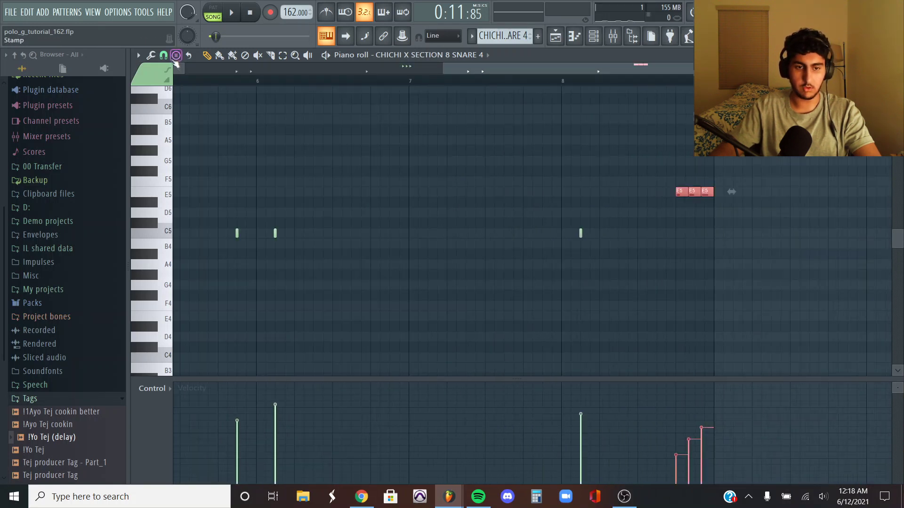
click(163, 55)
click(800, 211)
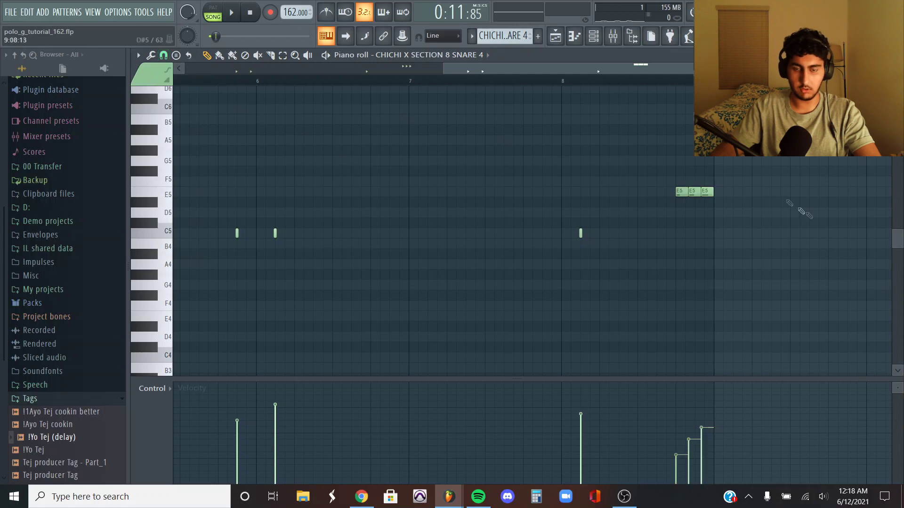
scroll(788, 219, down, 3)
scroll(242, 100, up, 2)
scroll(320, 144, down, 1)
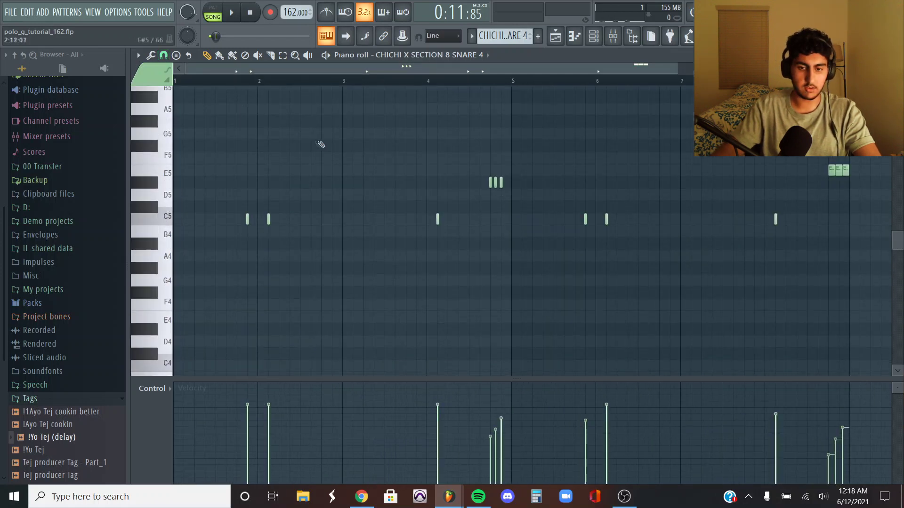